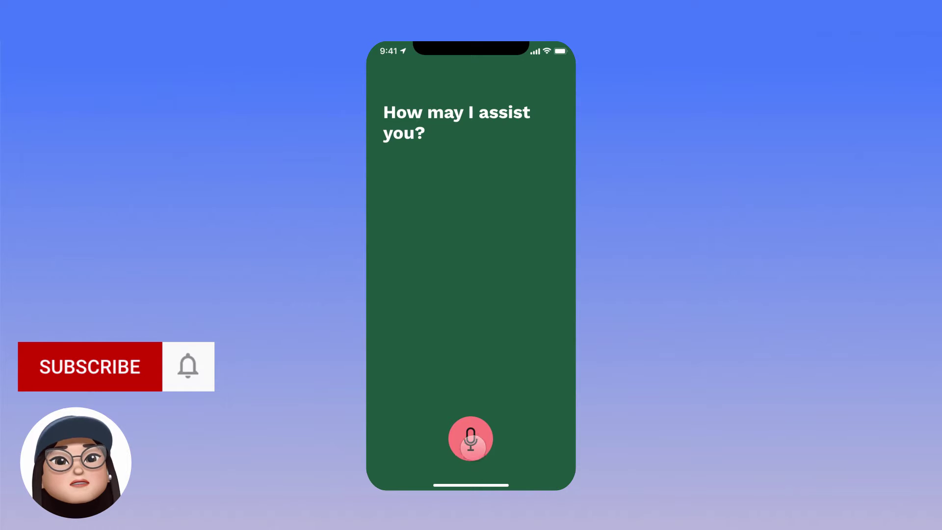
Demo the finished prototype: speak to the assistant, then answer its follow-up question.
click(472, 442)
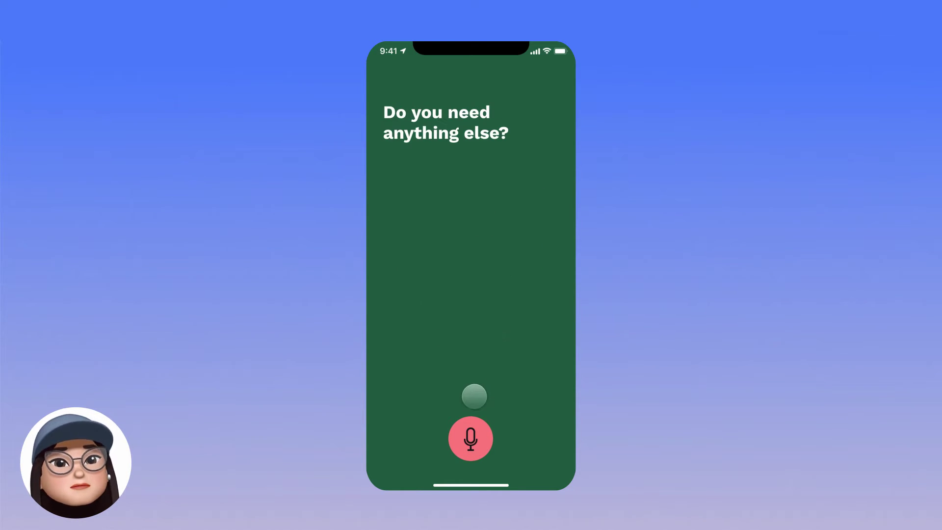
click(470, 439)
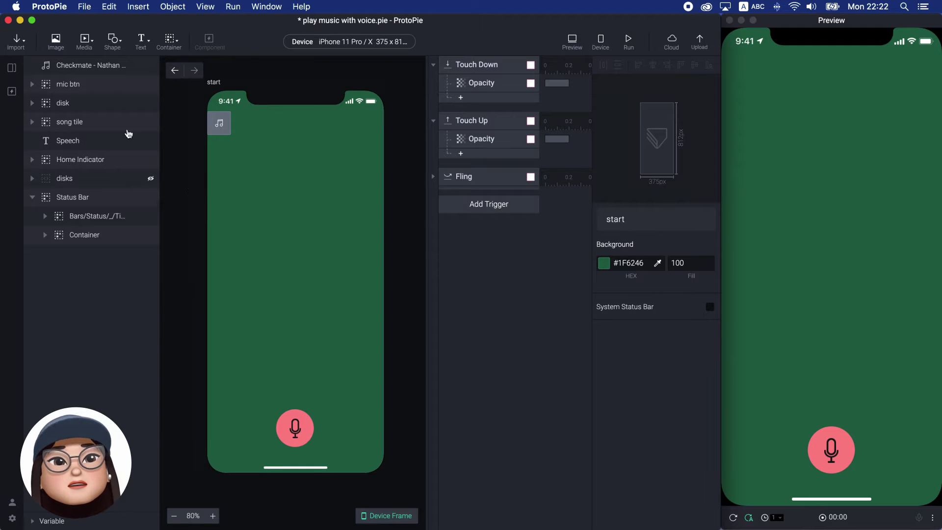
click(25, 50)
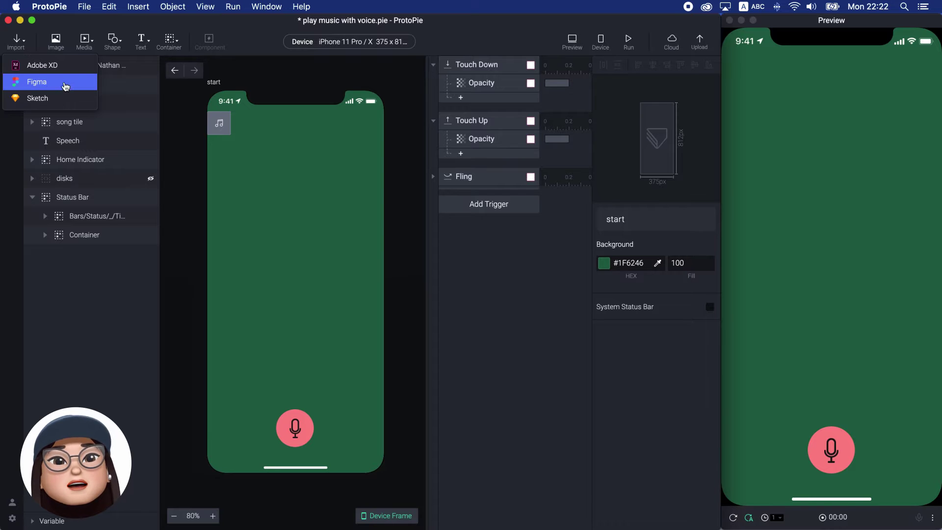
click(112, 66)
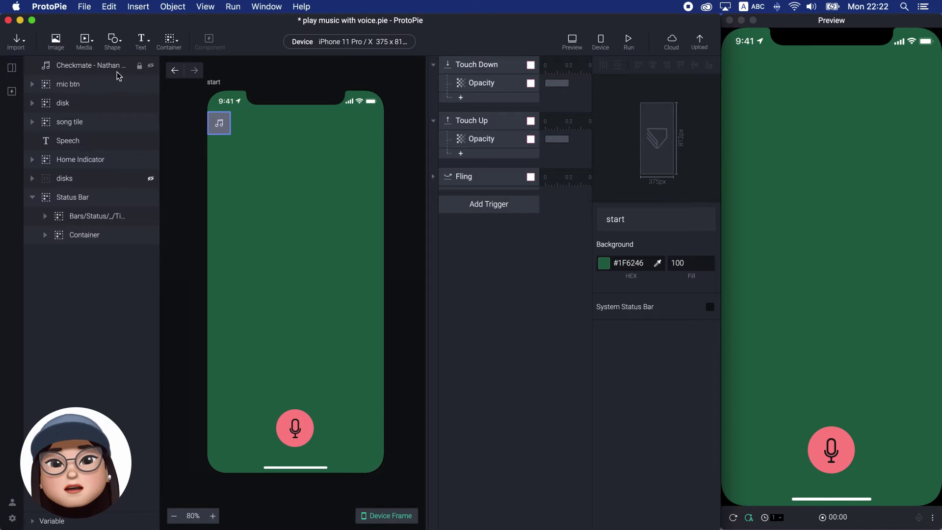
click(84, 41)
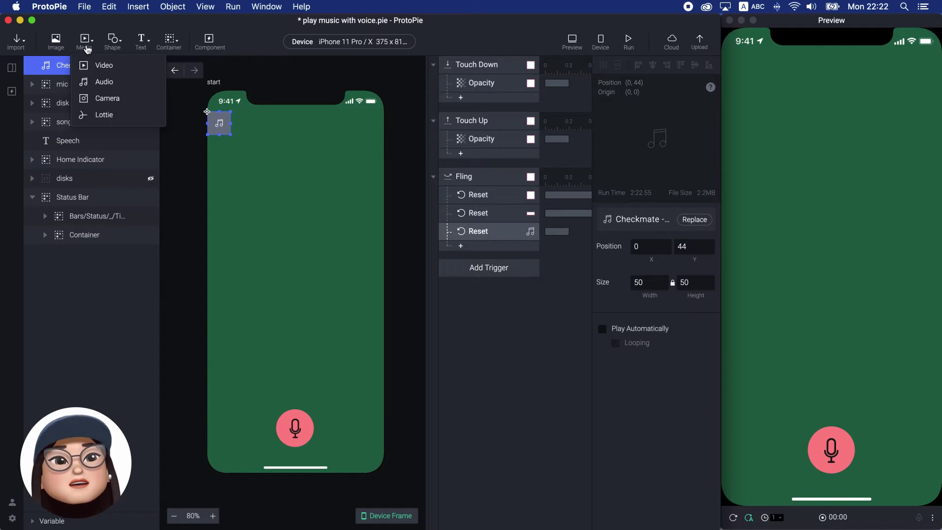
click(196, 143)
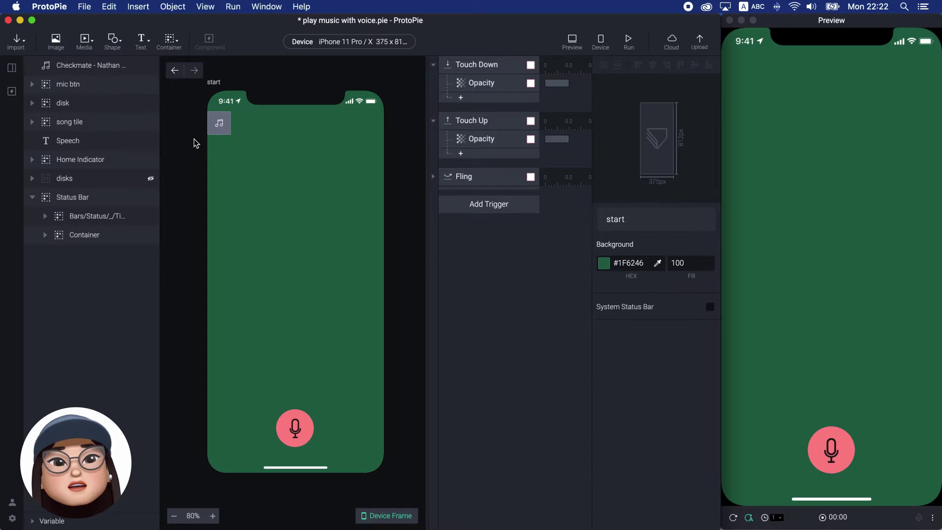
click(463, 71)
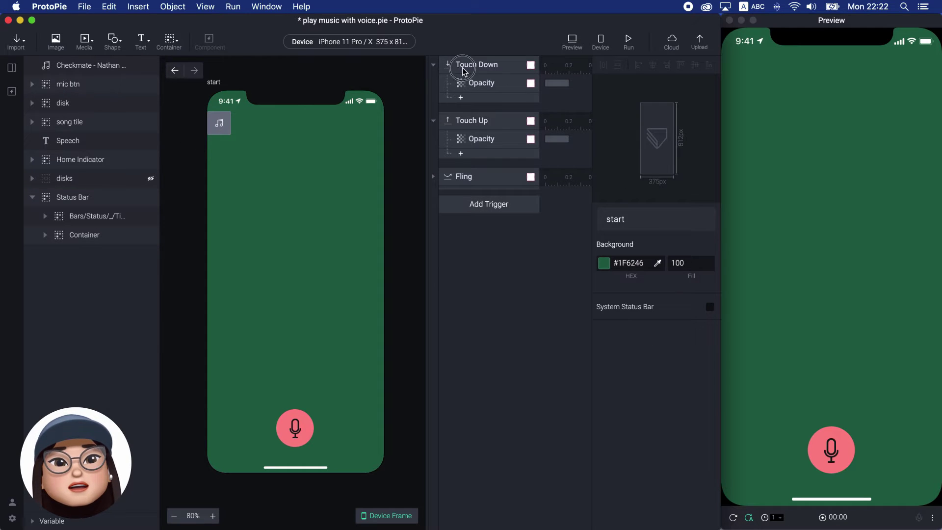
click(470, 121)
click(475, 88)
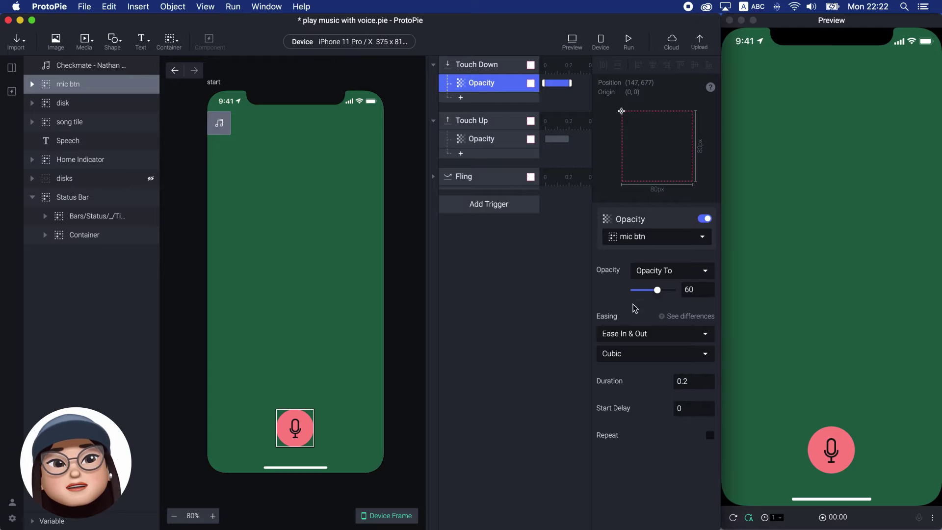
click(486, 141)
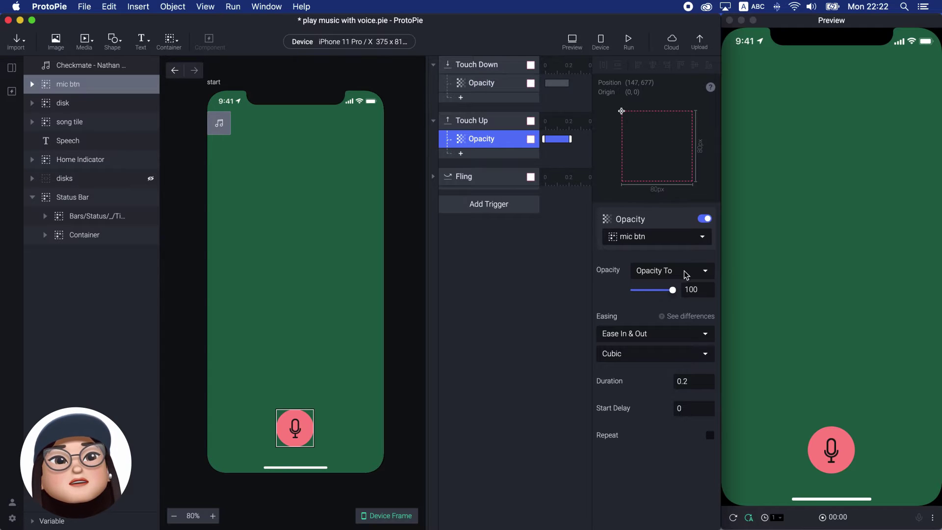
click(473, 249)
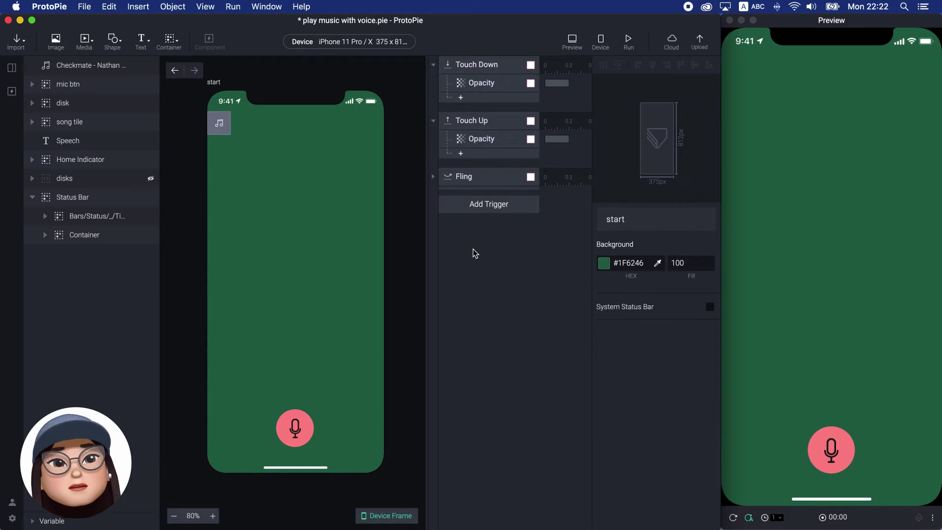
Add a Start trigger with a Text to Speech response 'How may I assist you', switched off.
click(486, 206)
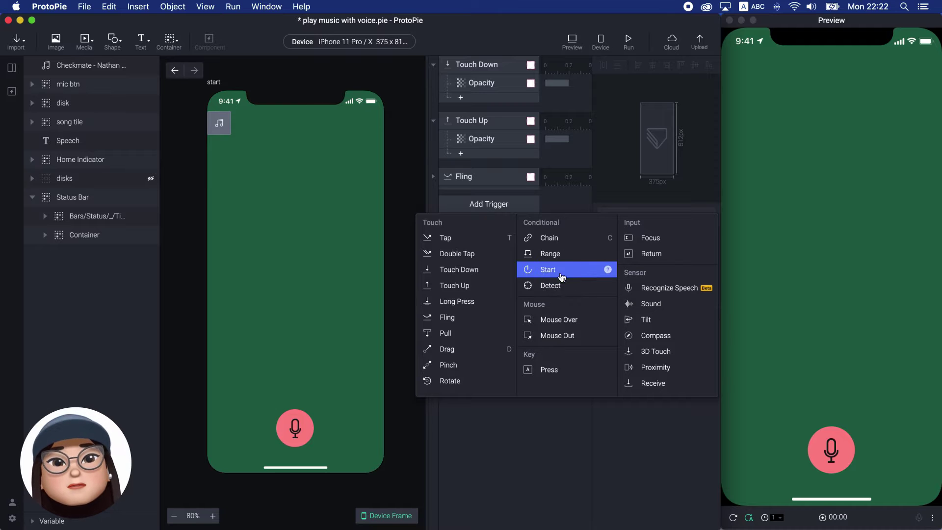
click(561, 272)
click(486, 220)
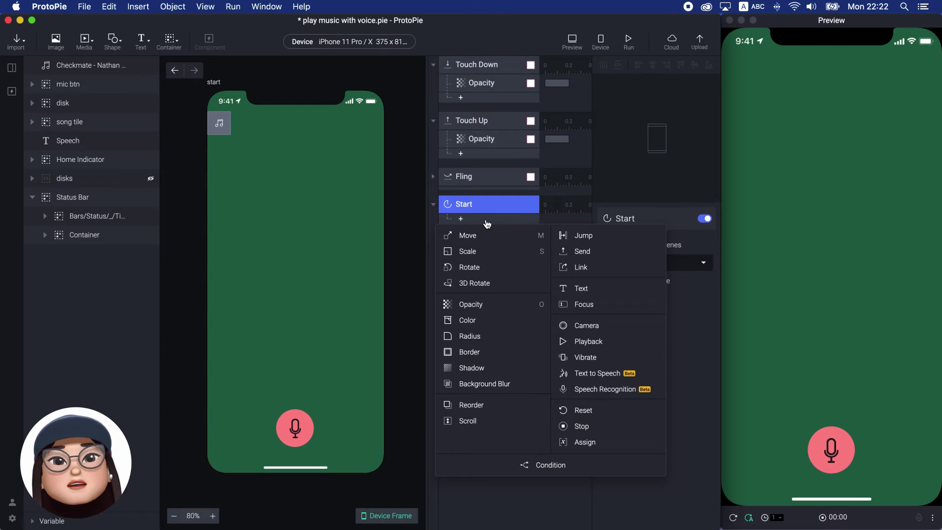
click(626, 377)
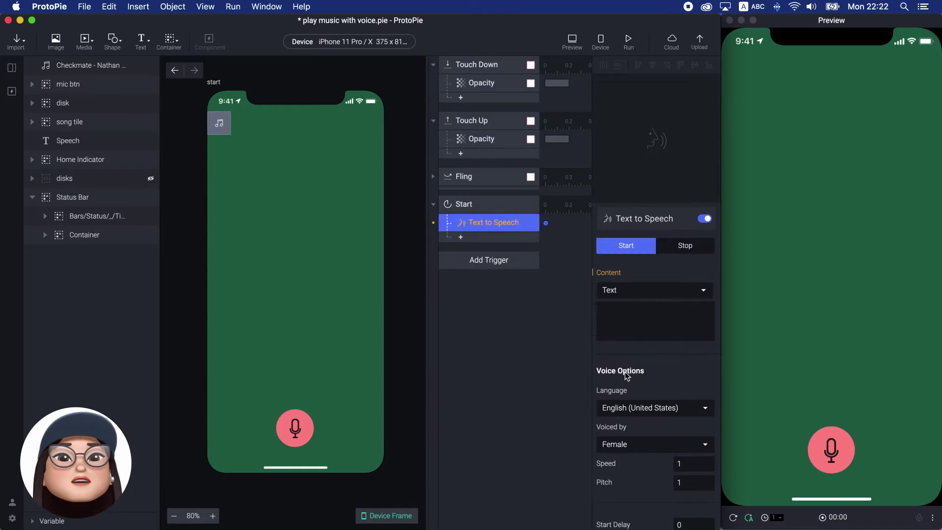
click(627, 319)
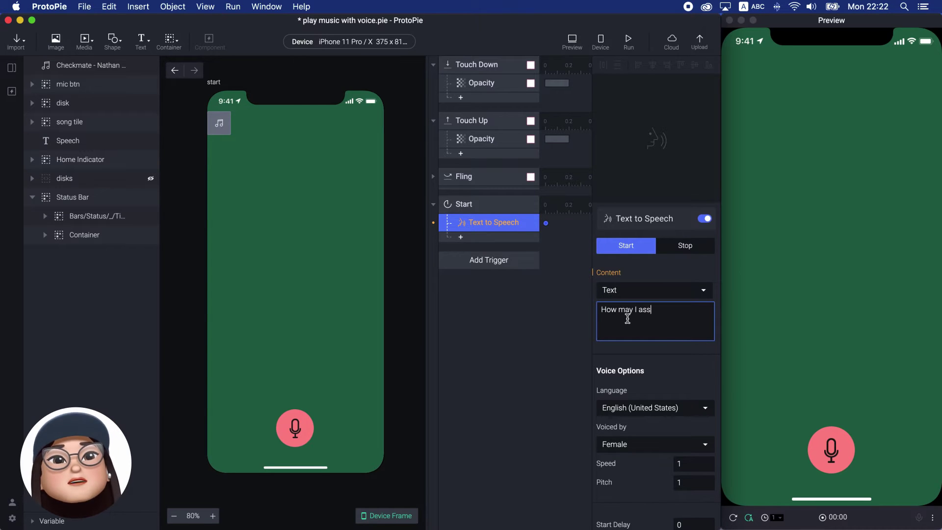
click(569, 322)
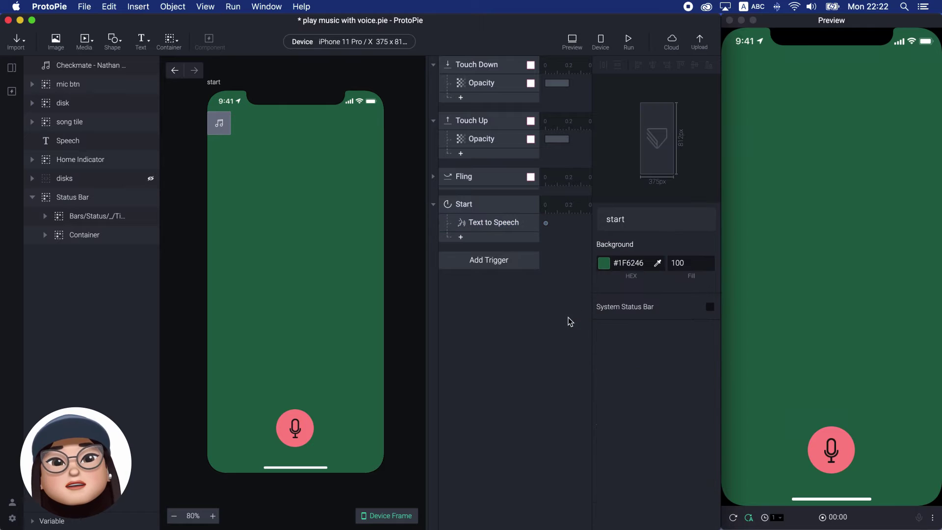
click(495, 226)
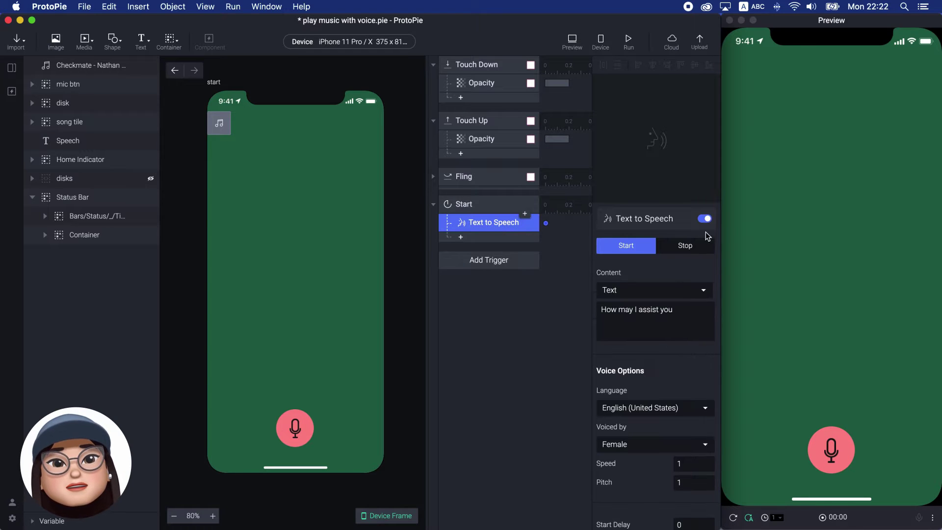
click(704, 218)
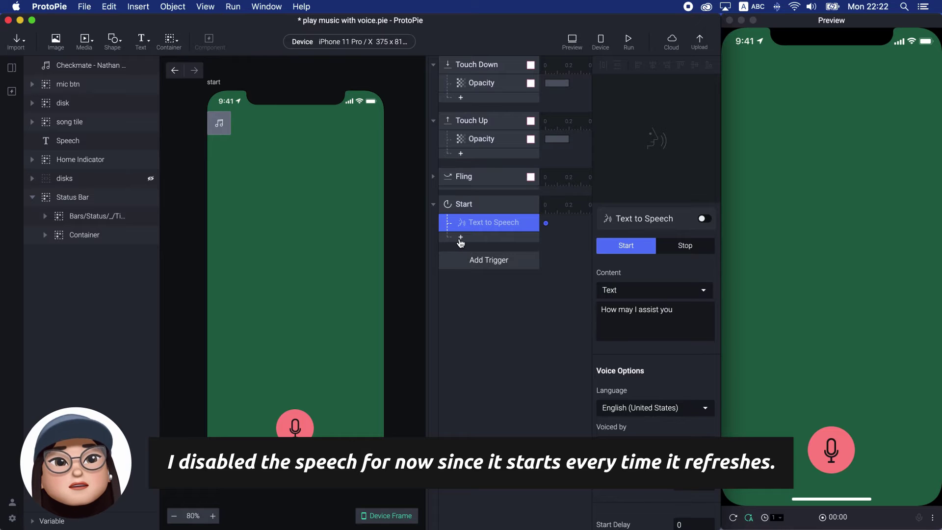
scroll(642, 411, down, 3)
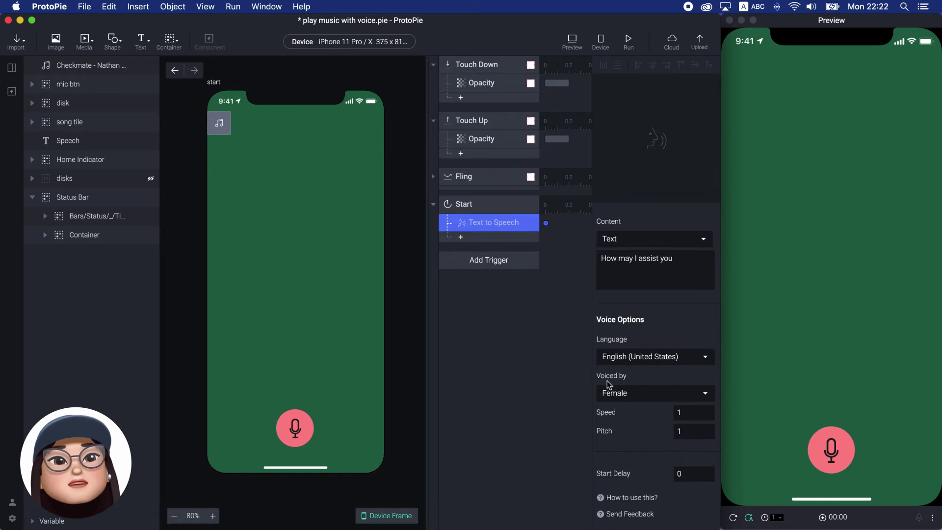
Add a Text response under Start setting the Speech layer to 'How may I assist you?'.
click(461, 237)
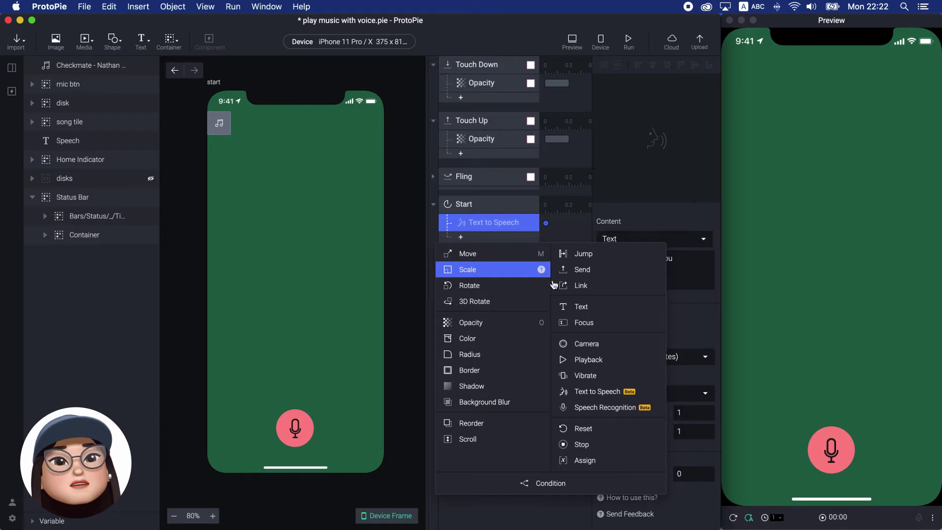
click(581, 306)
click(631, 259)
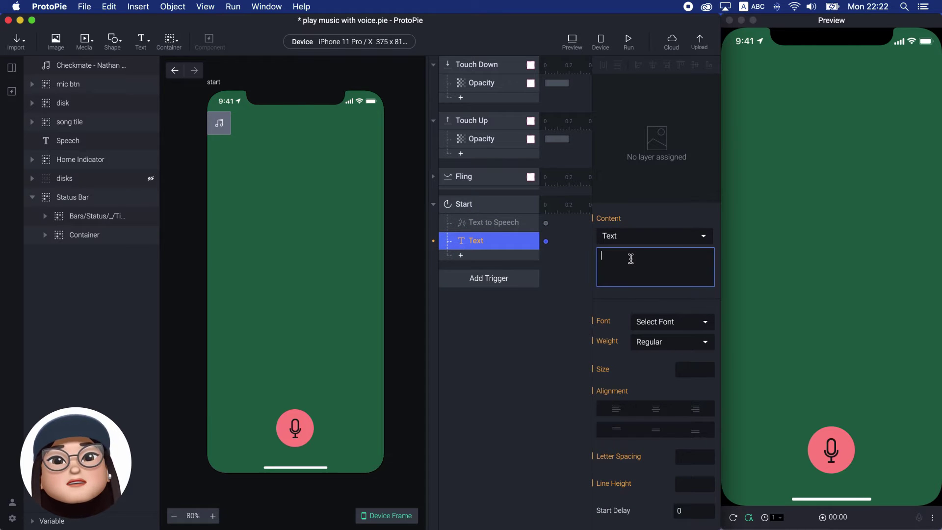
click(625, 236)
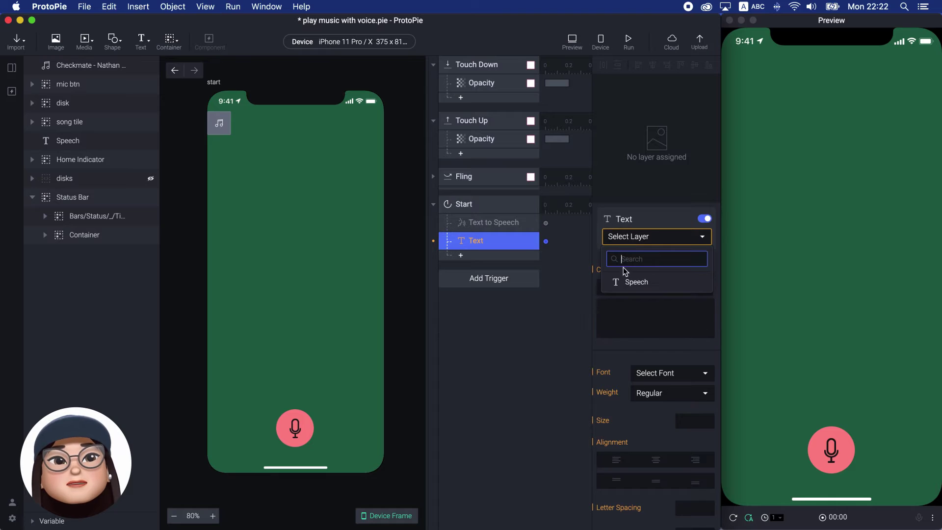
click(625, 281)
click(626, 324)
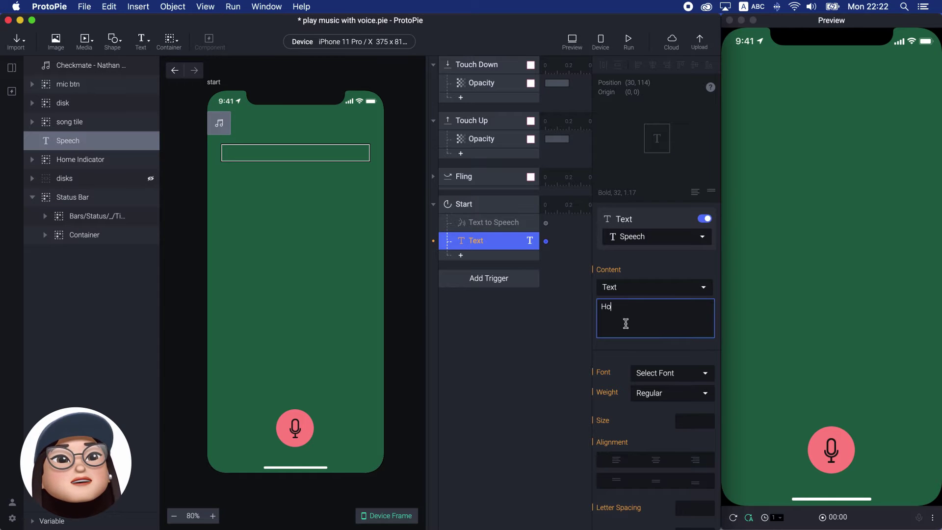
text(Ho w)
key(BackSpace)
key(BackSpace)
text(w may I assist you?)
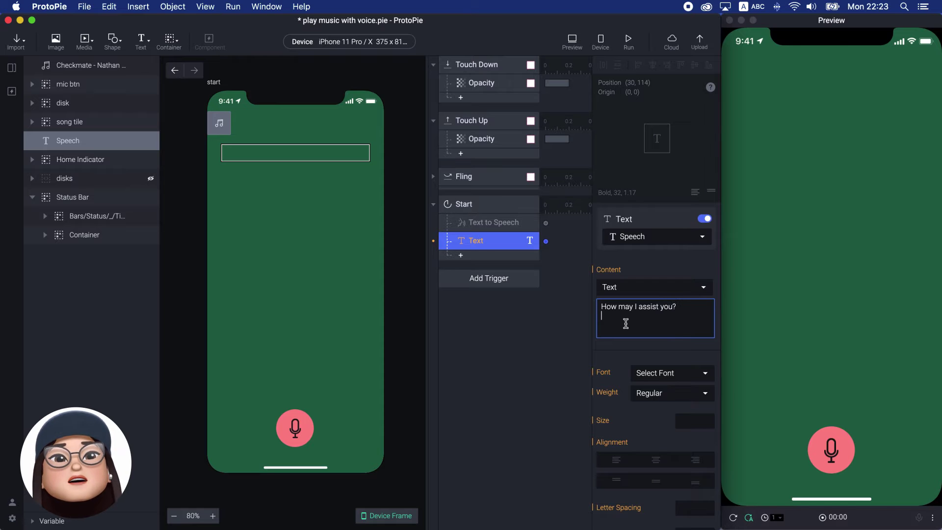
click(547, 324)
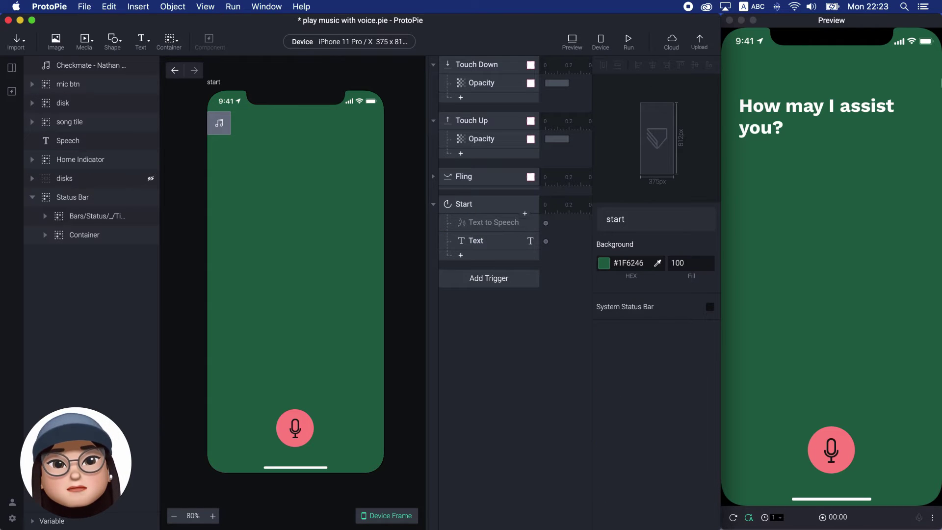
click(475, 257)
Add a 3D Rotate of the disk layer by 90 to Start, and move Start to the top.
click(474, 319)
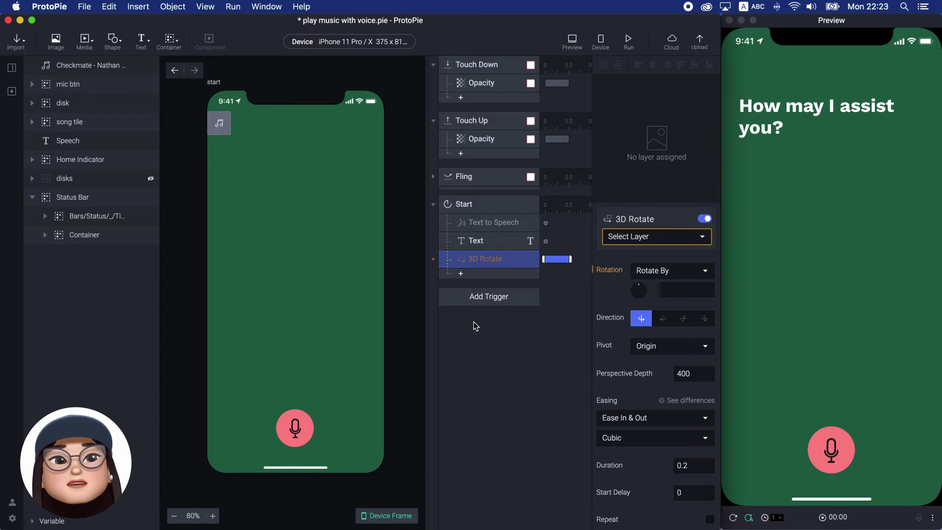
click(633, 237)
text(di)
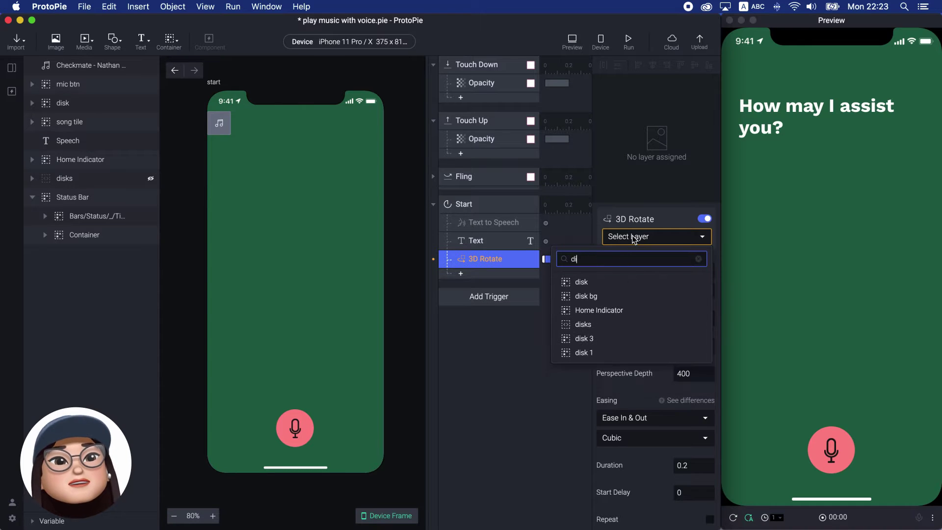
click(614, 281)
click(678, 290)
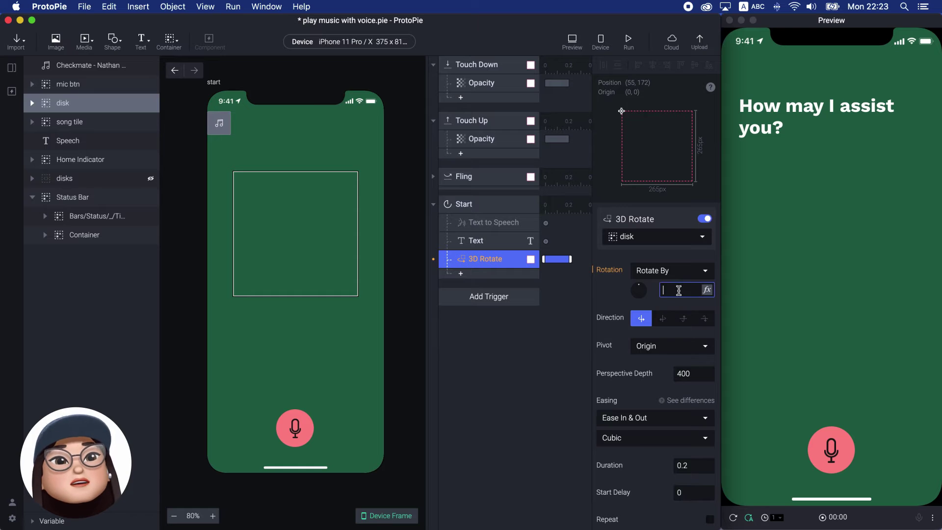
text(90)
click(683, 317)
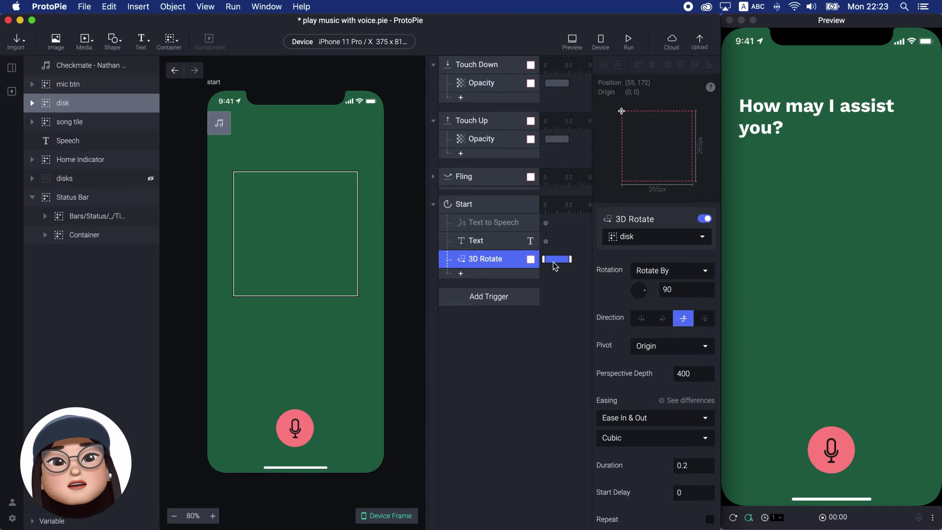
drag(452, 204, 455, 60)
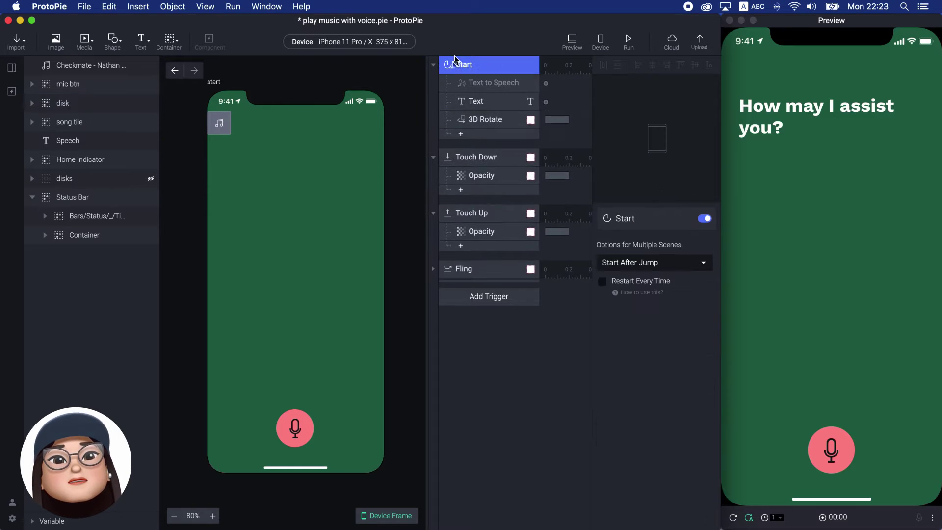
click(491, 83)
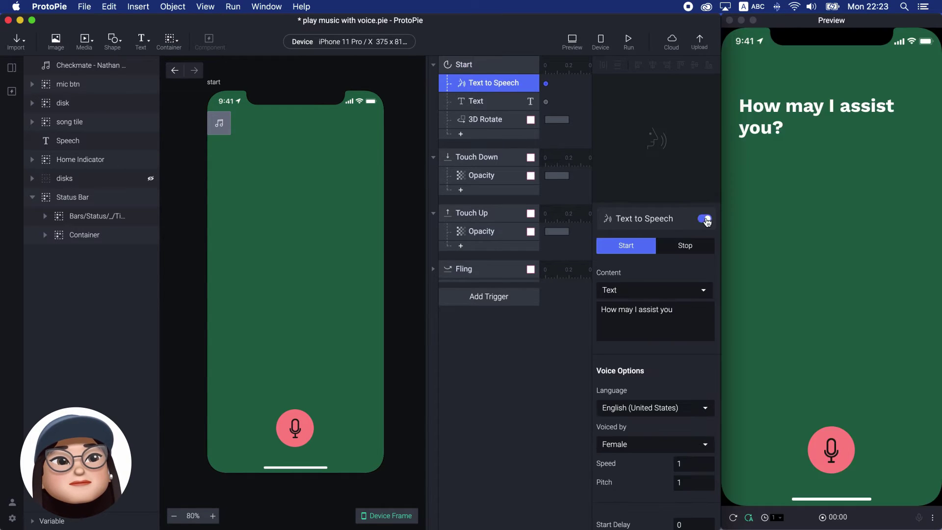
click(766, 228)
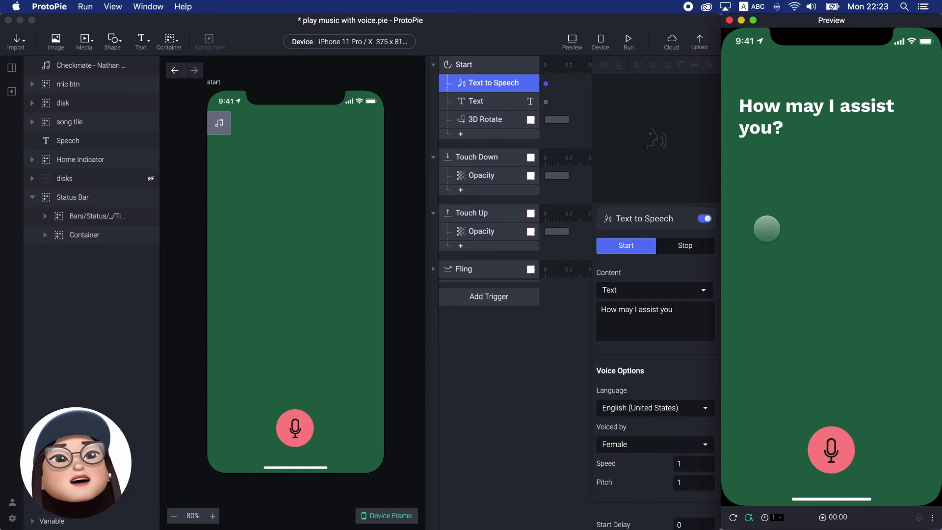
click(701, 219)
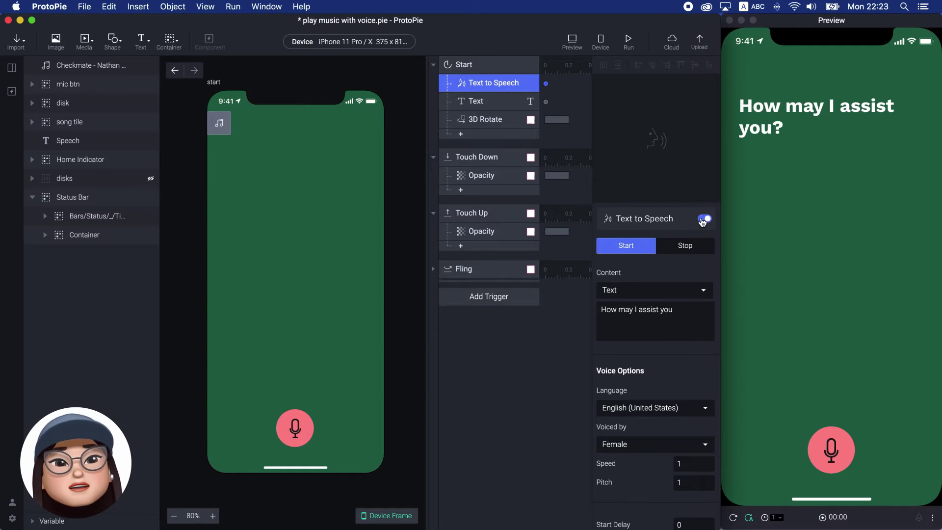
Add a continuous Speech Recognition Start response to the mic button's Touch Down trigger.
click(504, 297)
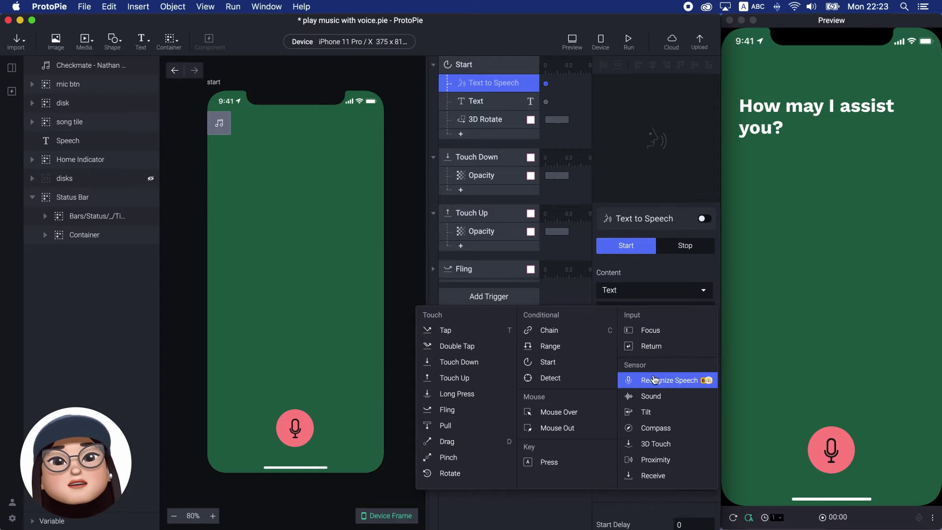
click(494, 173)
click(478, 158)
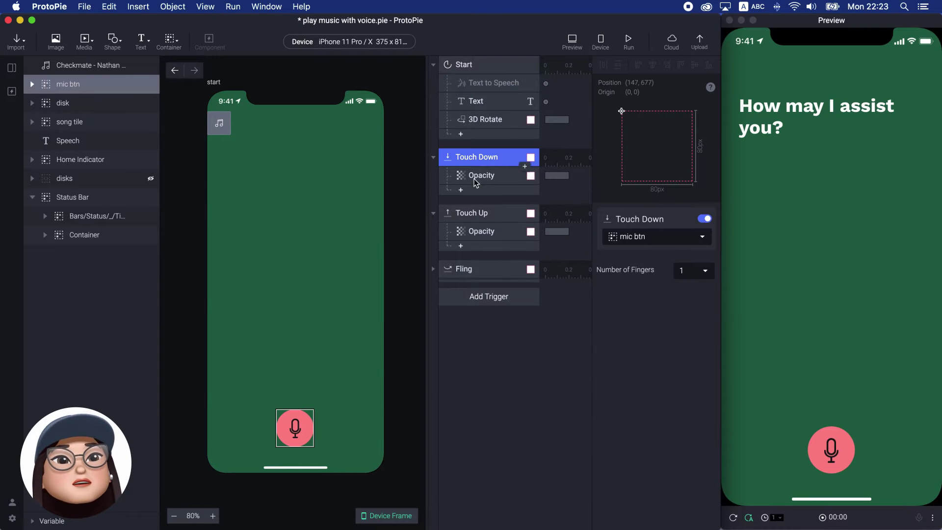
click(461, 190)
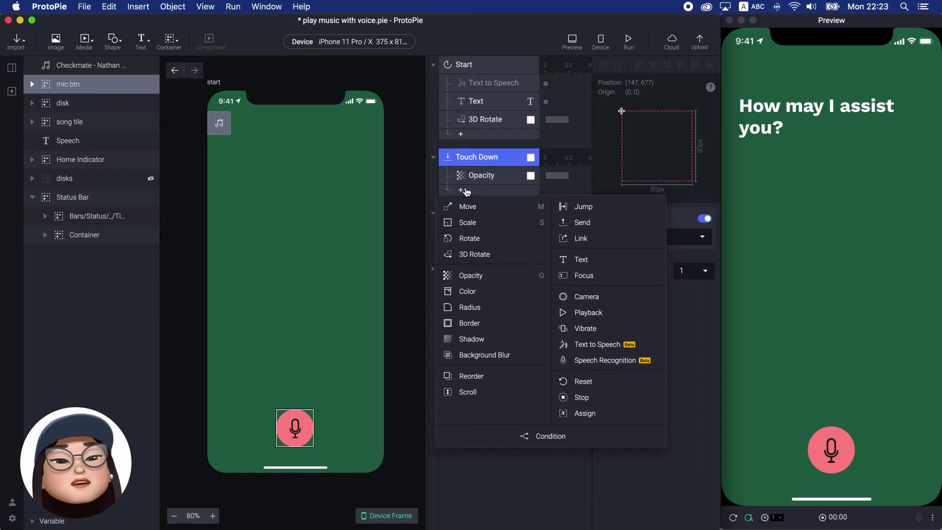
click(581, 360)
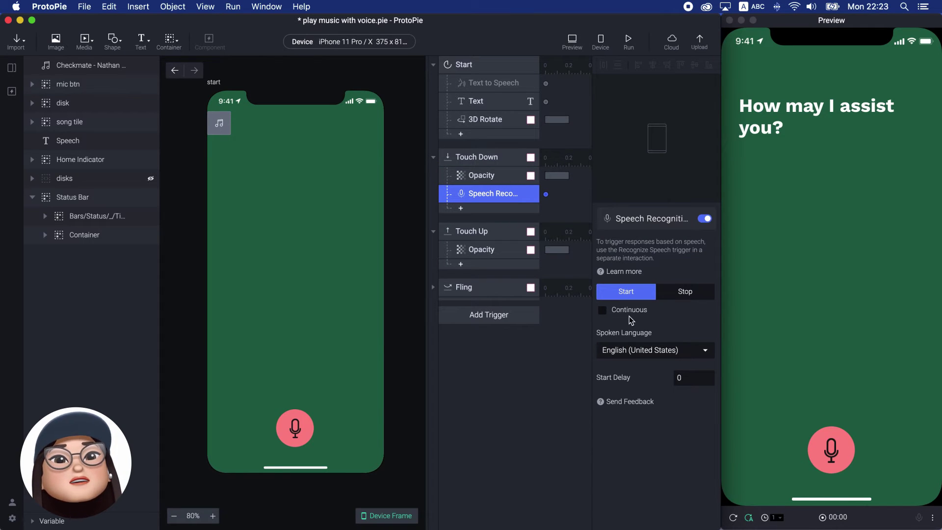
click(635, 292)
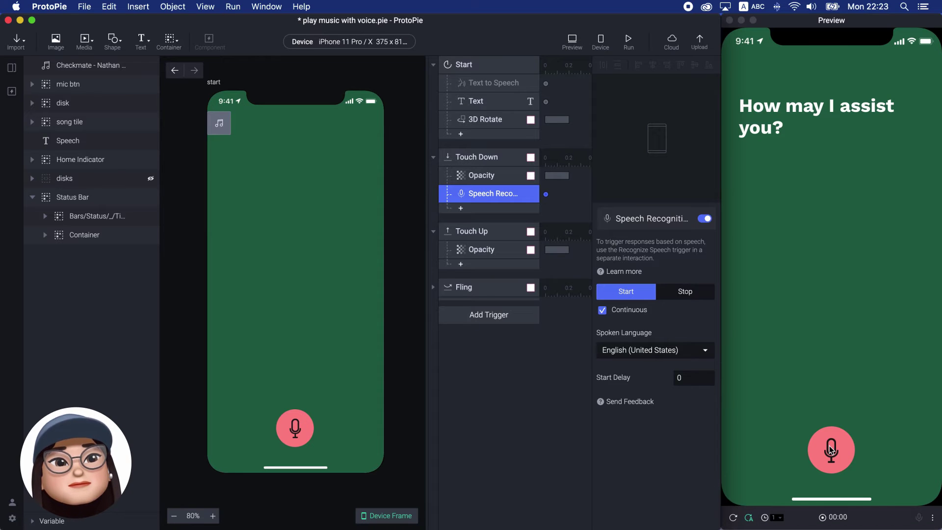
click(470, 237)
Add a Speech Recognition Stop response to Touch Up, then test the mic in the preview.
click(470, 267)
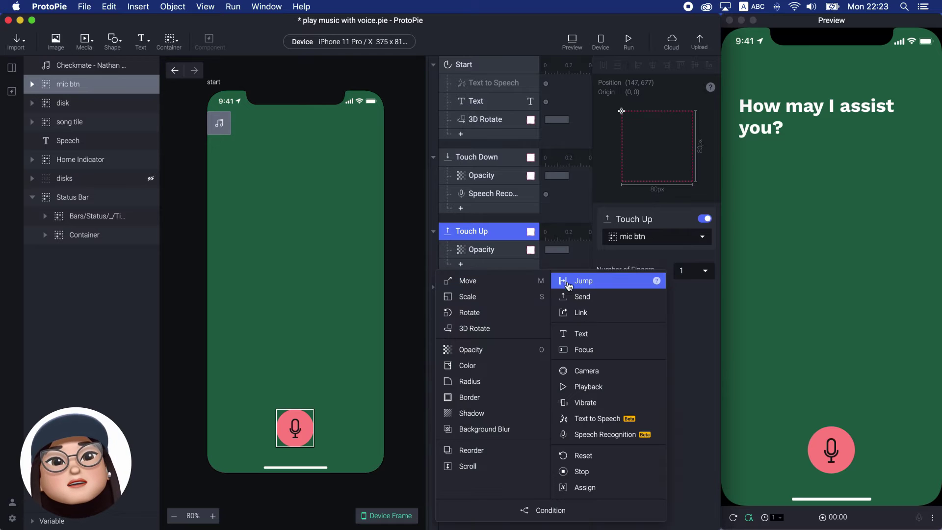
click(583, 434)
click(682, 293)
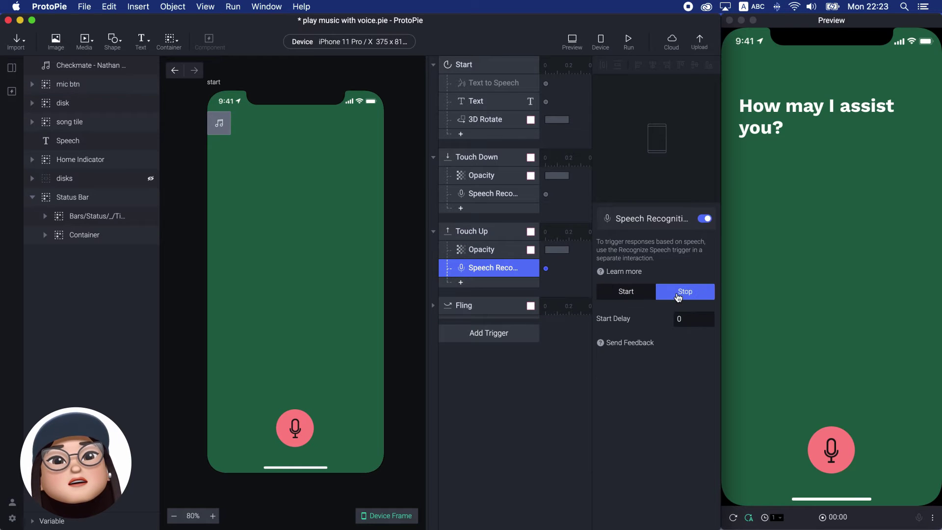
click(812, 420)
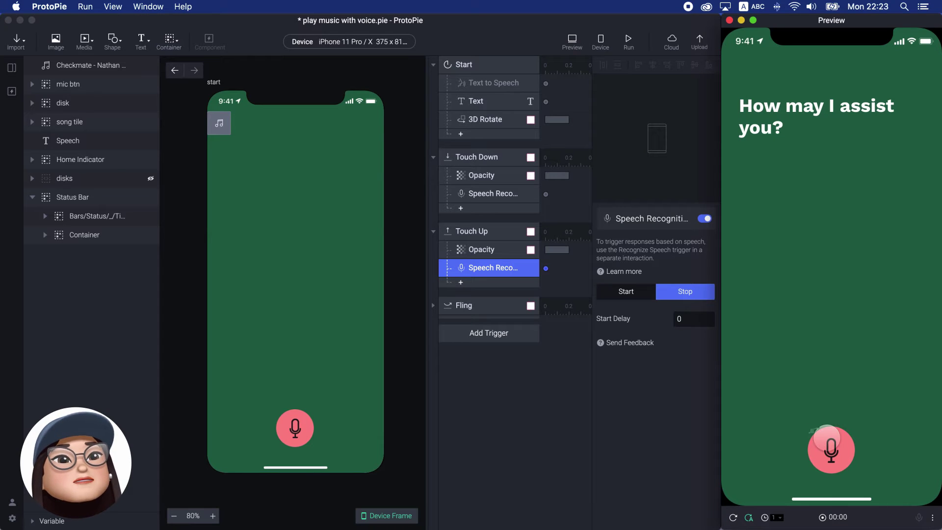
click(566, 360)
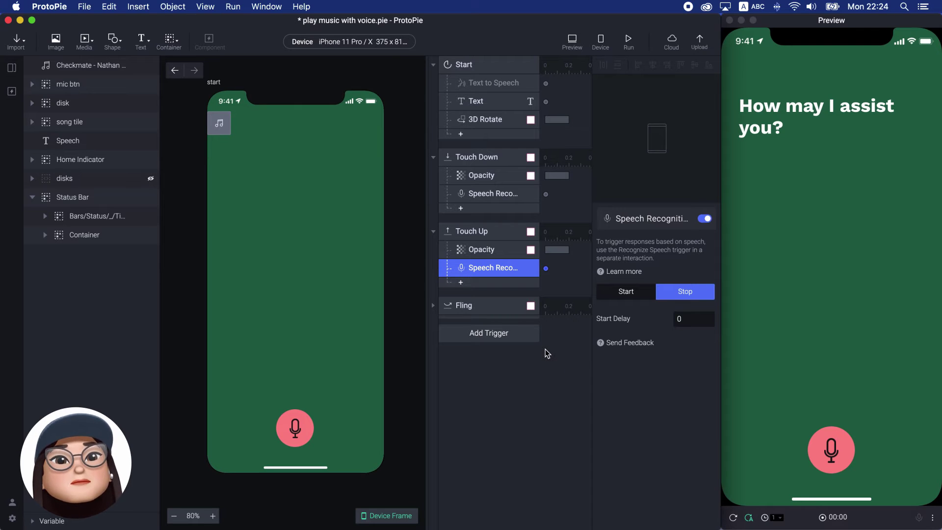
click(831, 450)
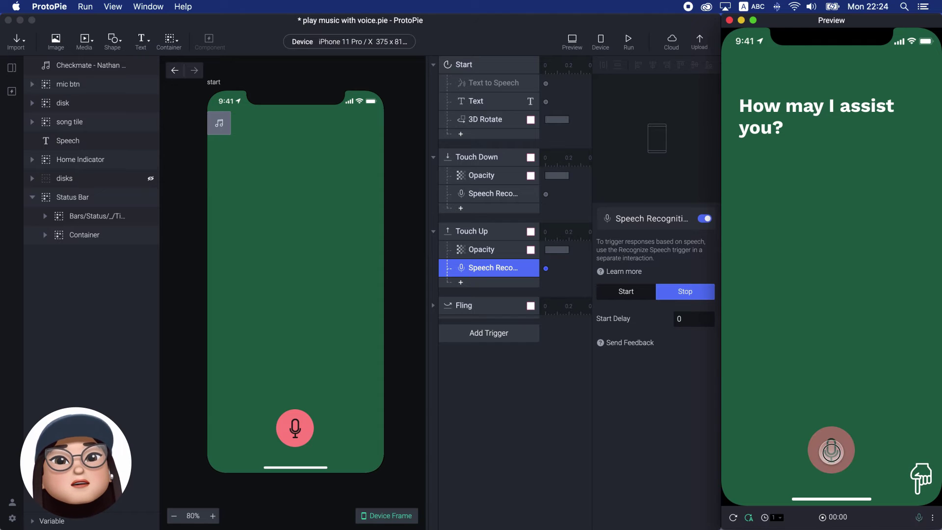
drag(832, 451, 831, 458)
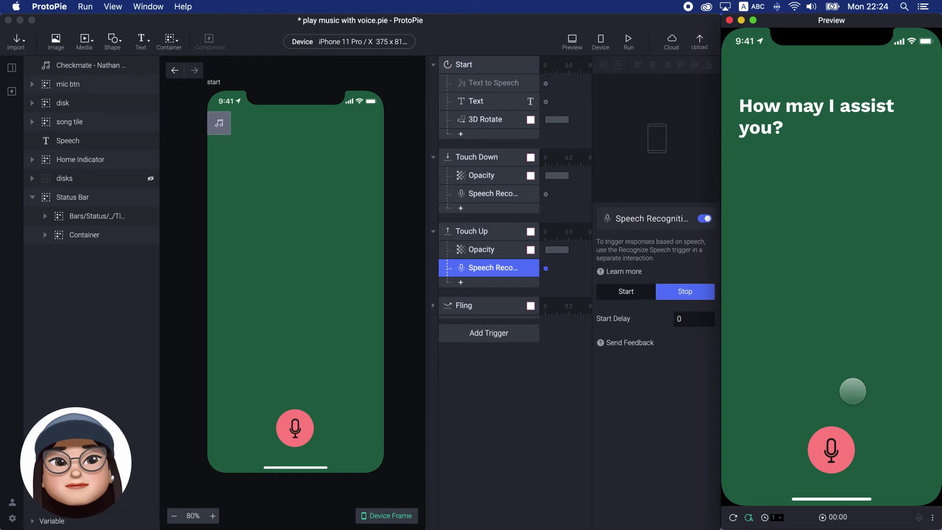
click(529, 389)
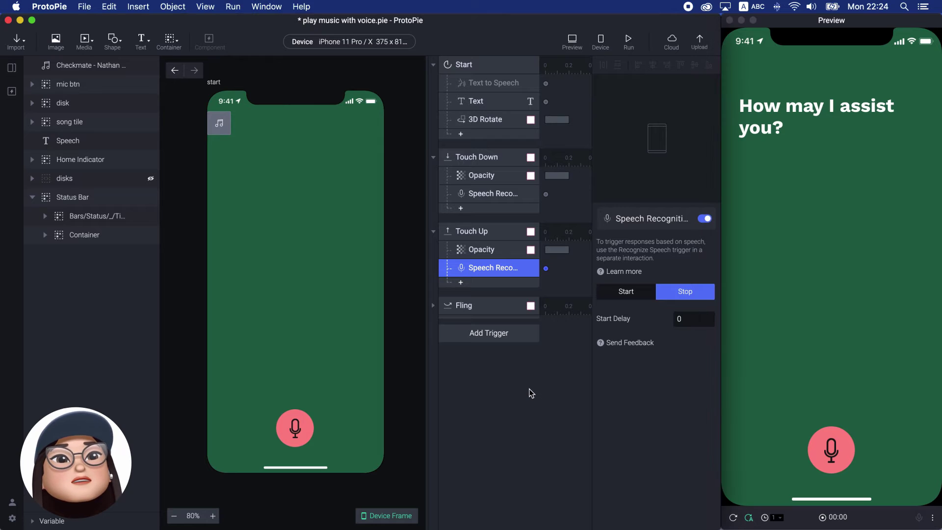
click(454, 338)
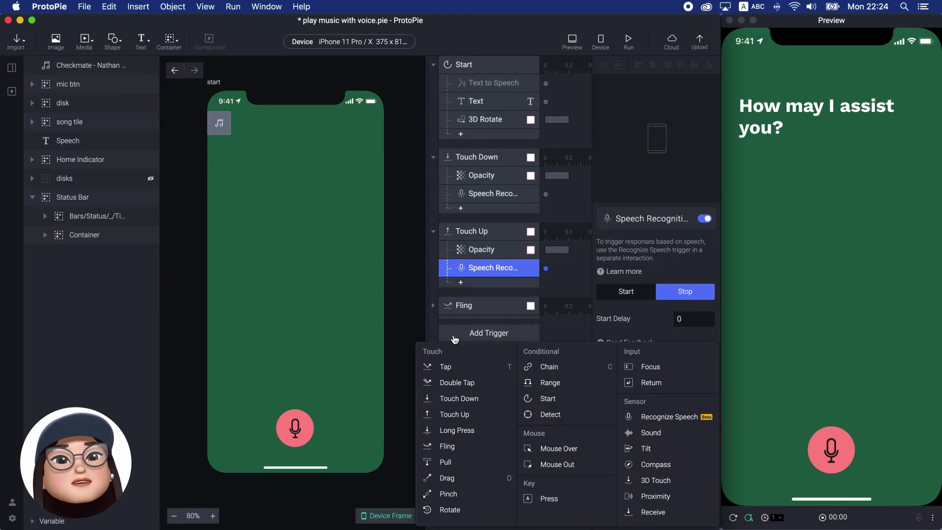
Add a Recognize Speech trigger firing While Speaking on the phrase 'music'.
click(669, 418)
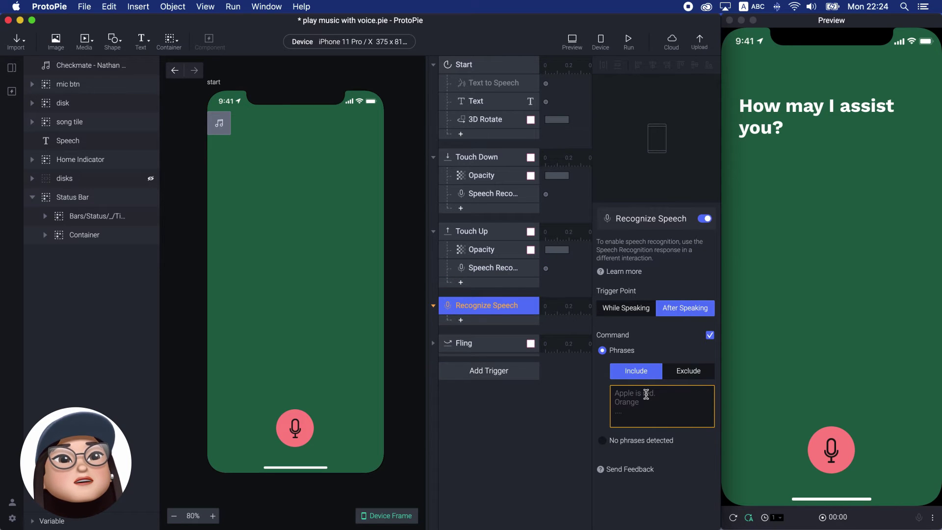
click(640, 307)
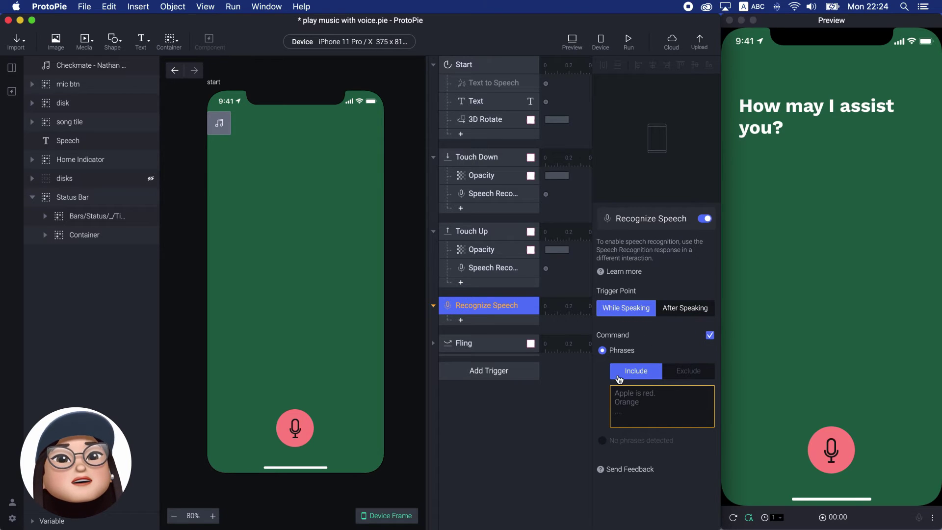
click(632, 401)
text(m)
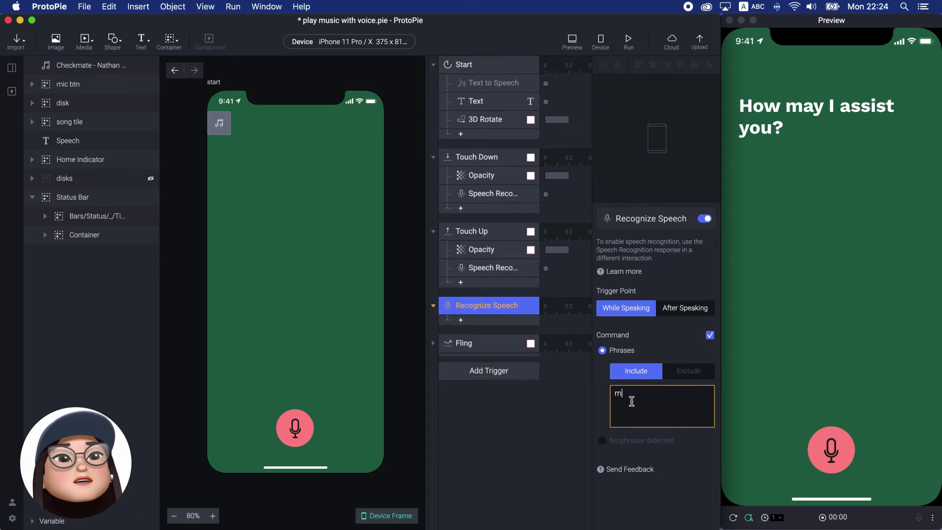
text(usic)
click(607, 414)
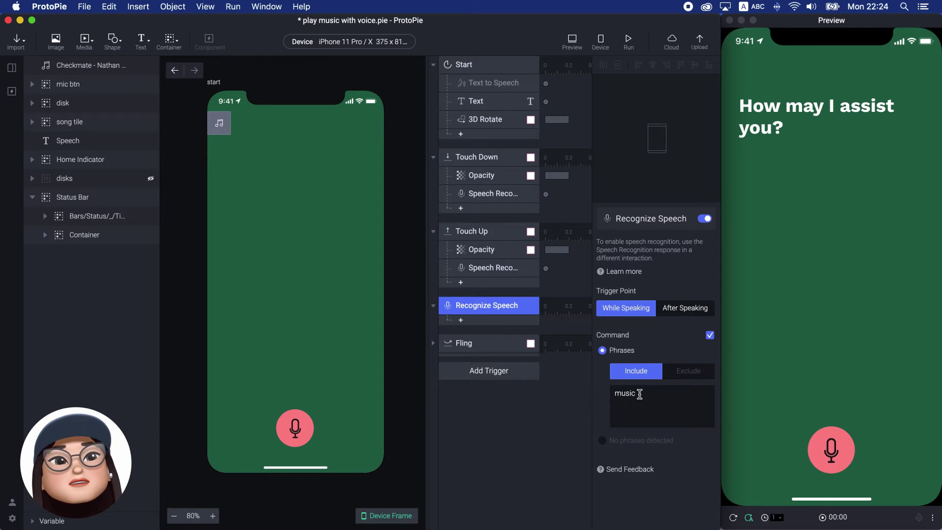
drag(640, 394, 608, 393)
click(604, 396)
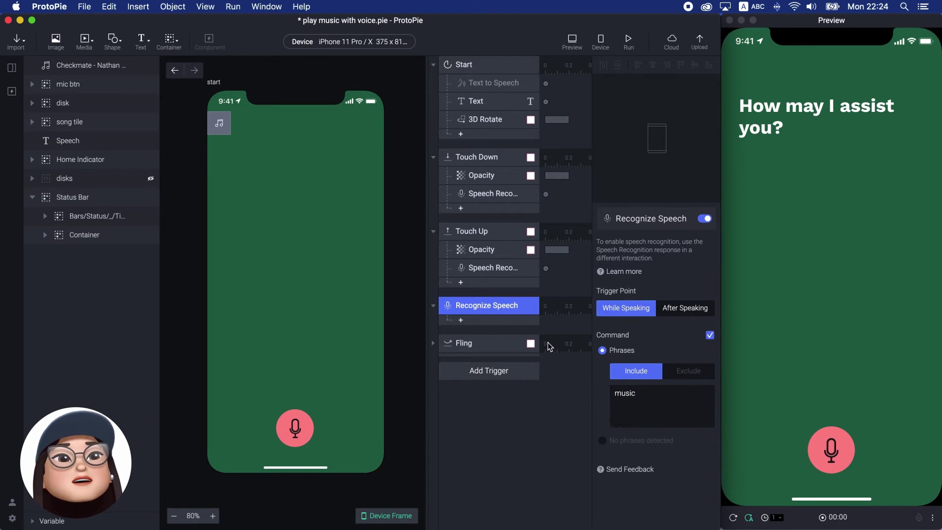
Add a Text response setting the Speech layer to the formula $voiceTranscript.
click(461, 320)
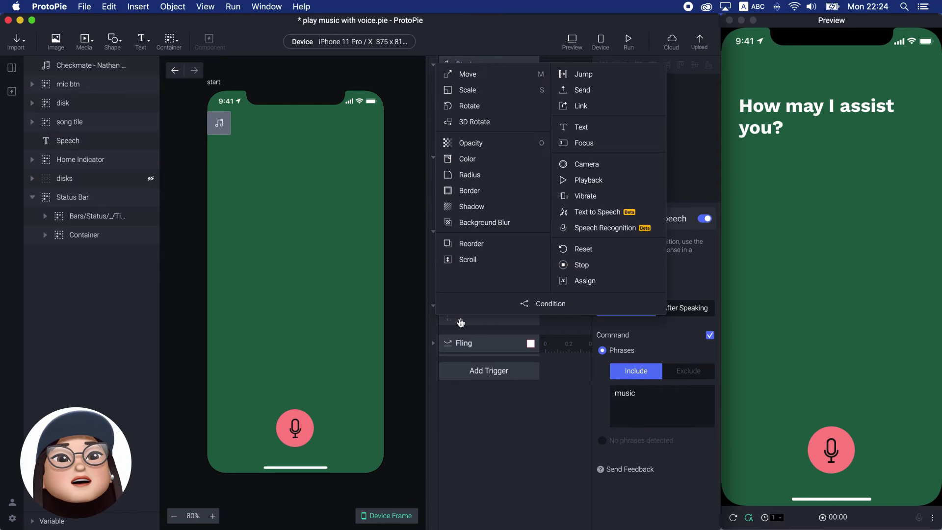
click(581, 127)
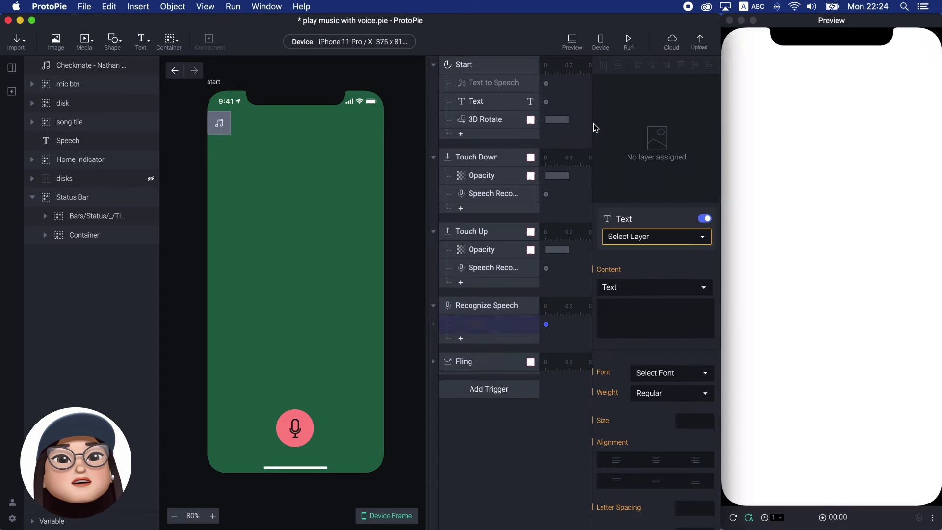
click(634, 238)
click(633, 281)
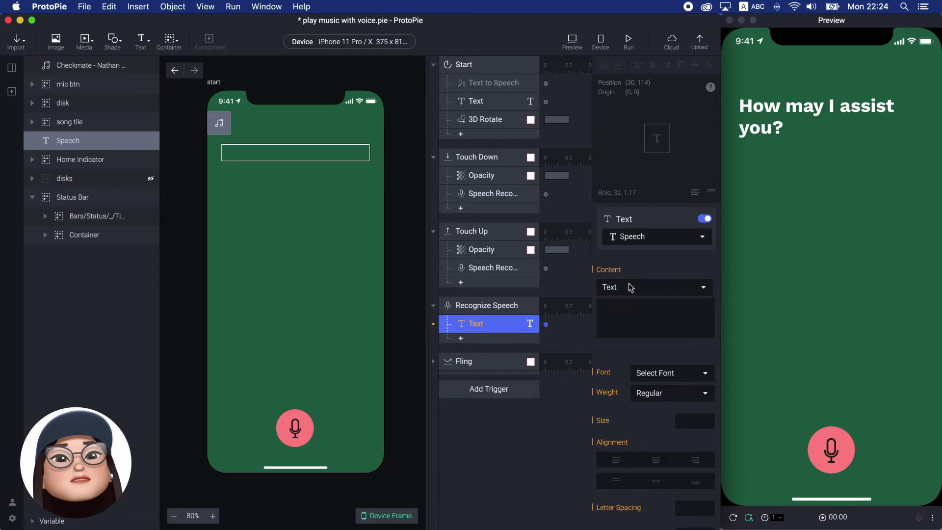
click(629, 288)
click(627, 298)
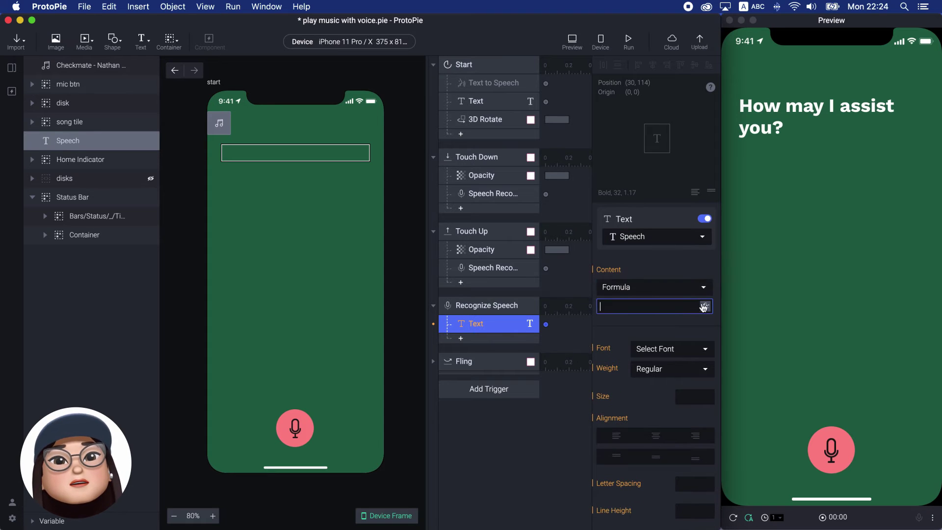
click(703, 307)
text($)
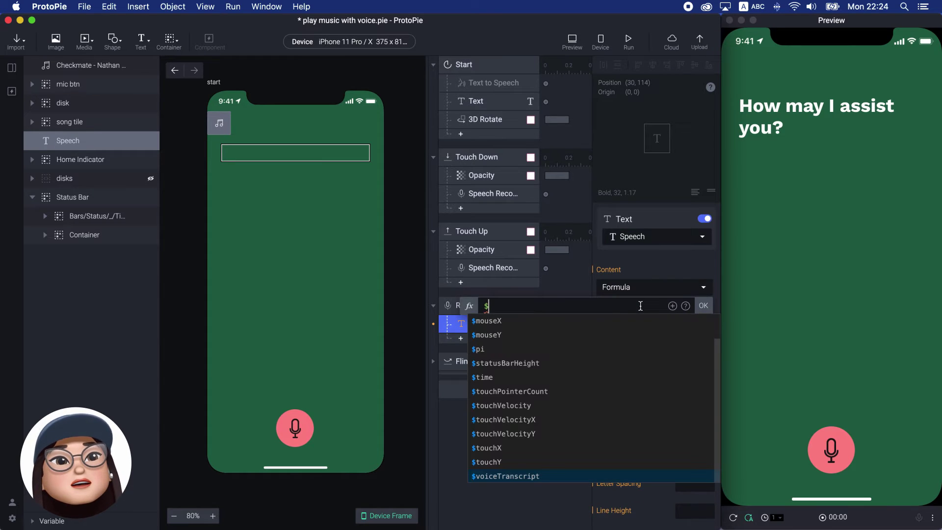
text(voi)
key(Return)
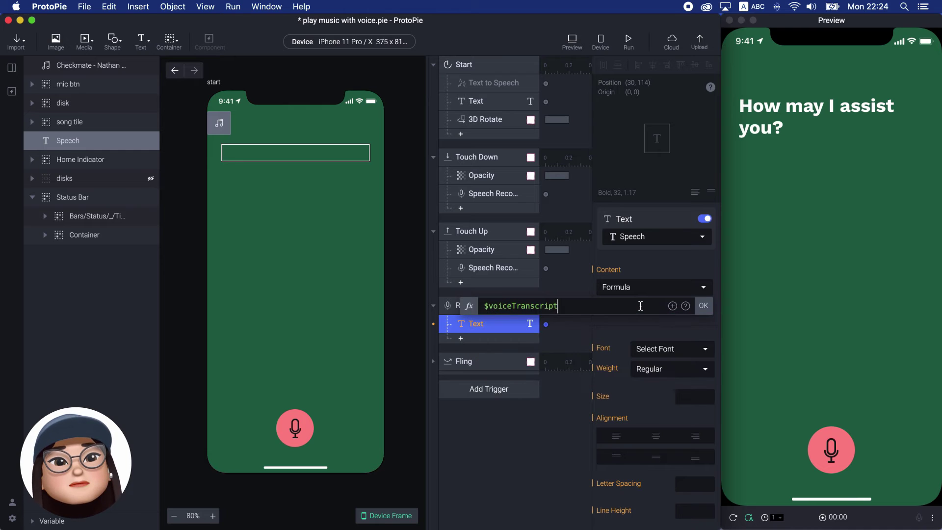
click(703, 305)
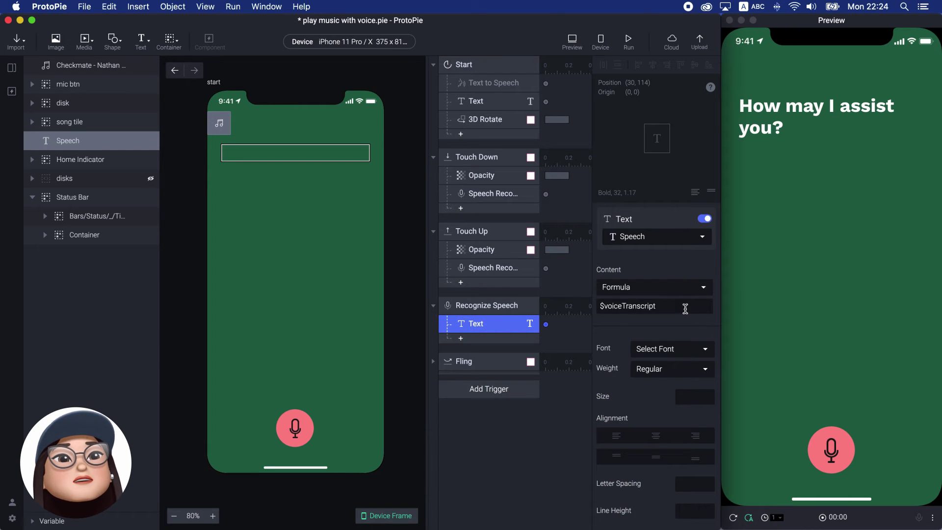
click(568, 351)
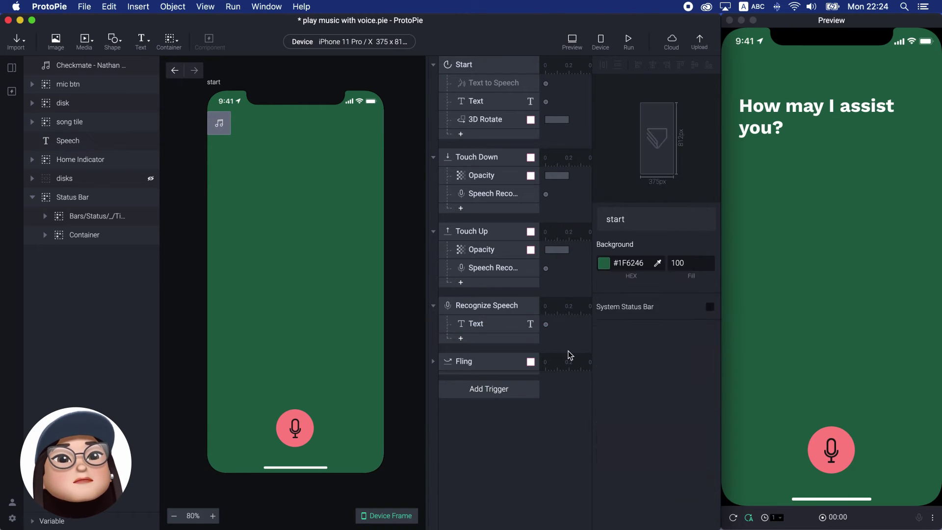
Test speech recognition in the preview, then open the 'to skip' scene from the Scenes panel.
click(484, 324)
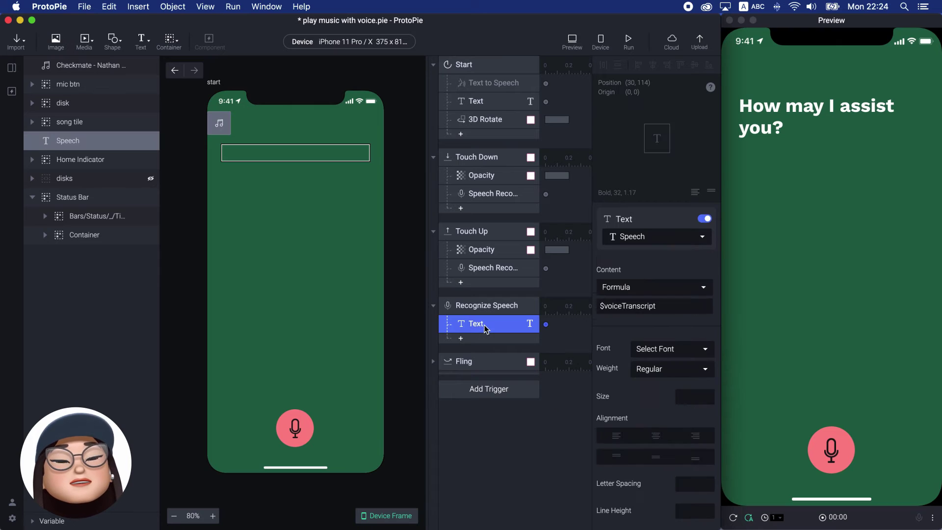
click(831, 455)
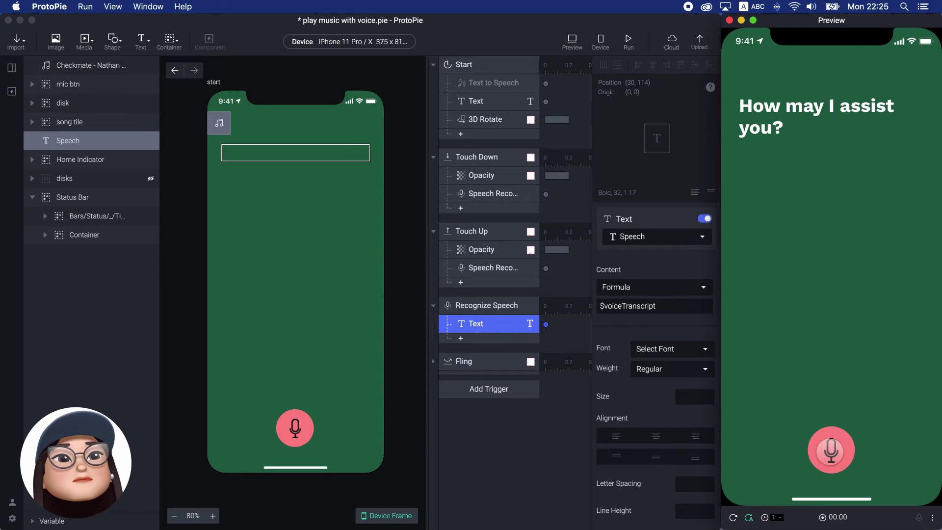
click(496, 327)
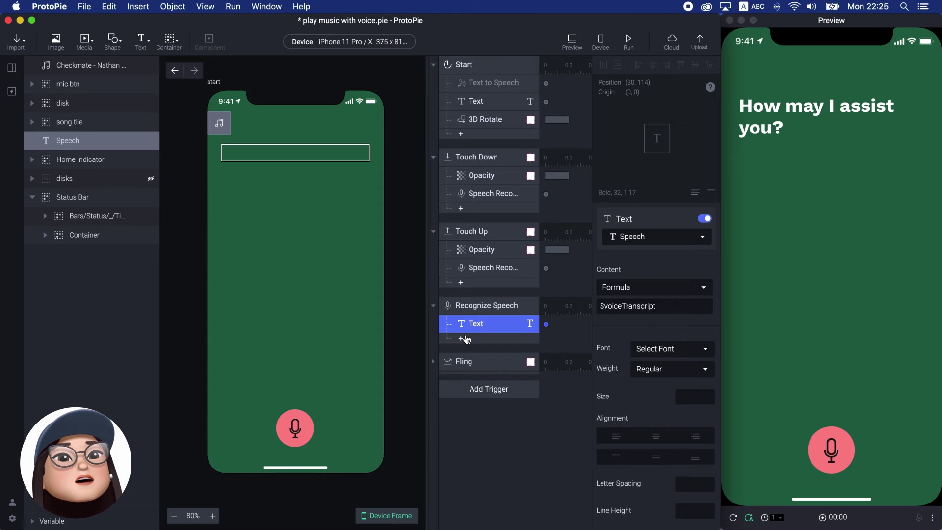
click(12, 67)
double_click(100, 153)
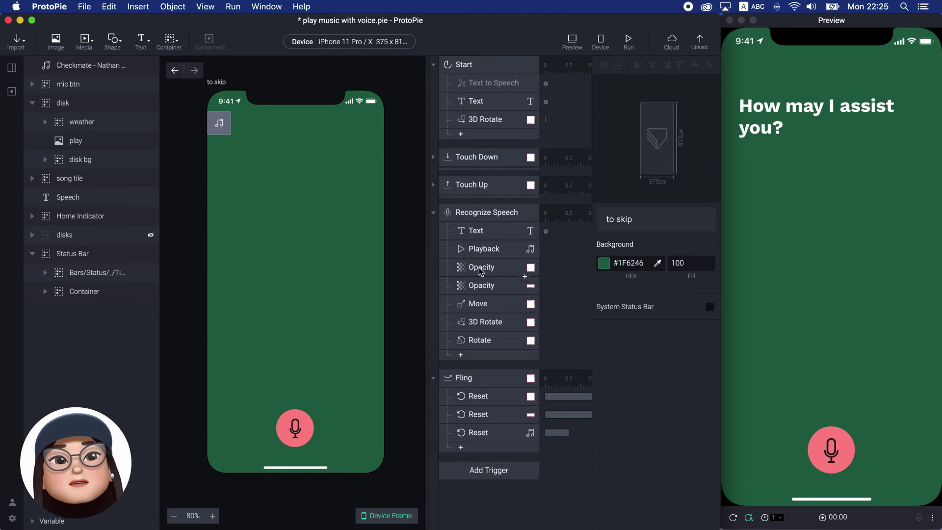
click(475, 234)
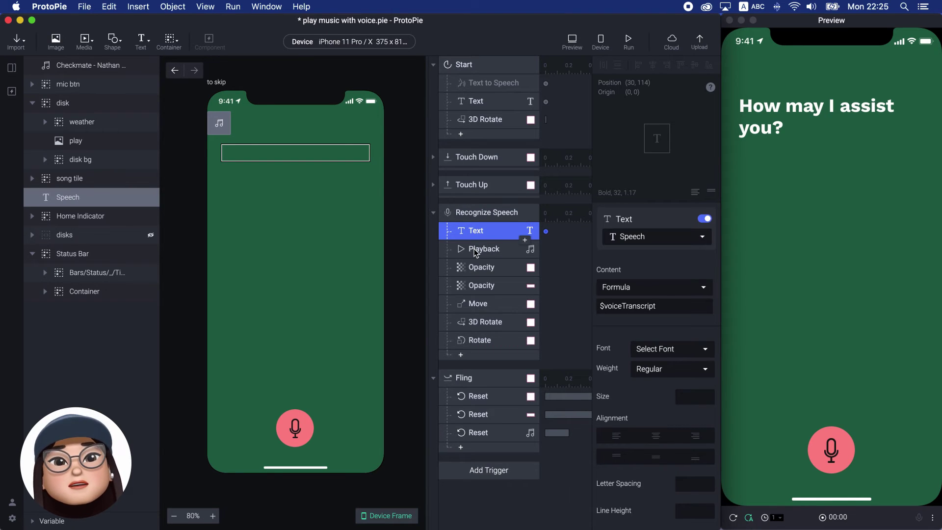
click(475, 251)
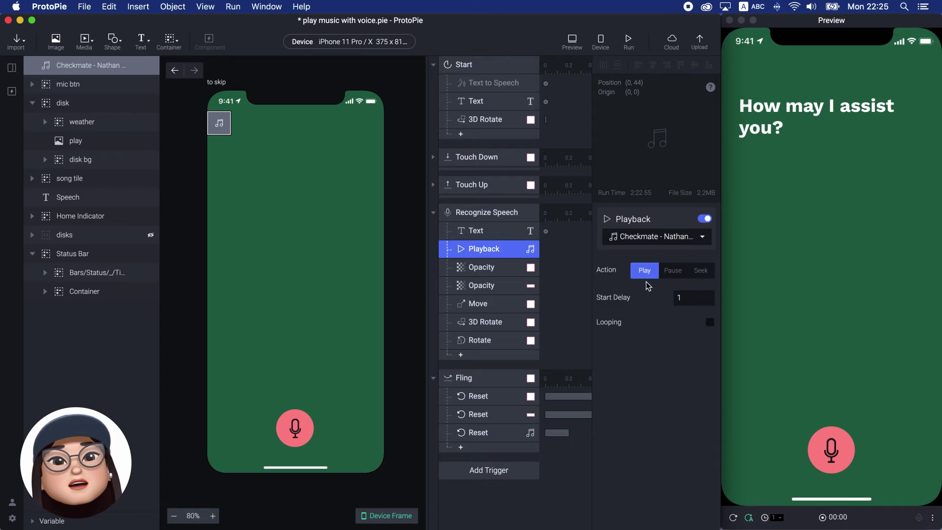
click(493, 269)
click(491, 286)
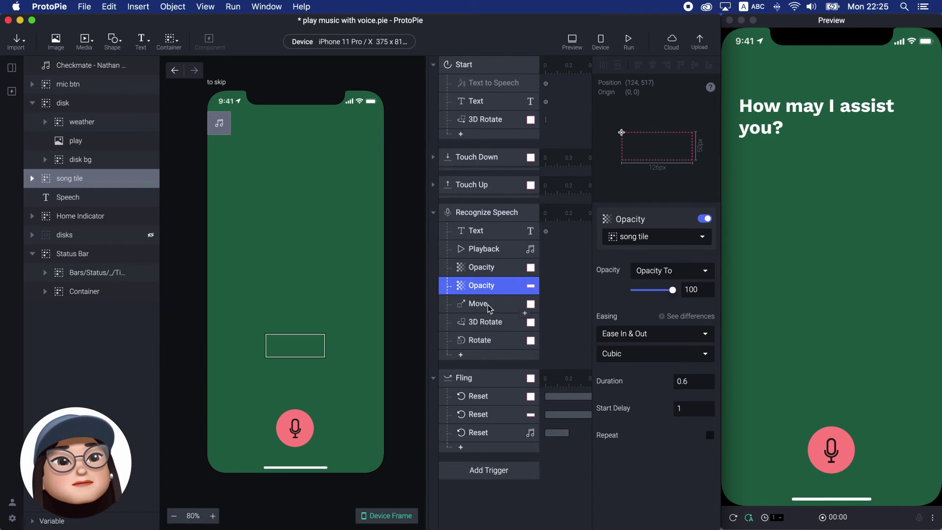
click(483, 305)
click(488, 323)
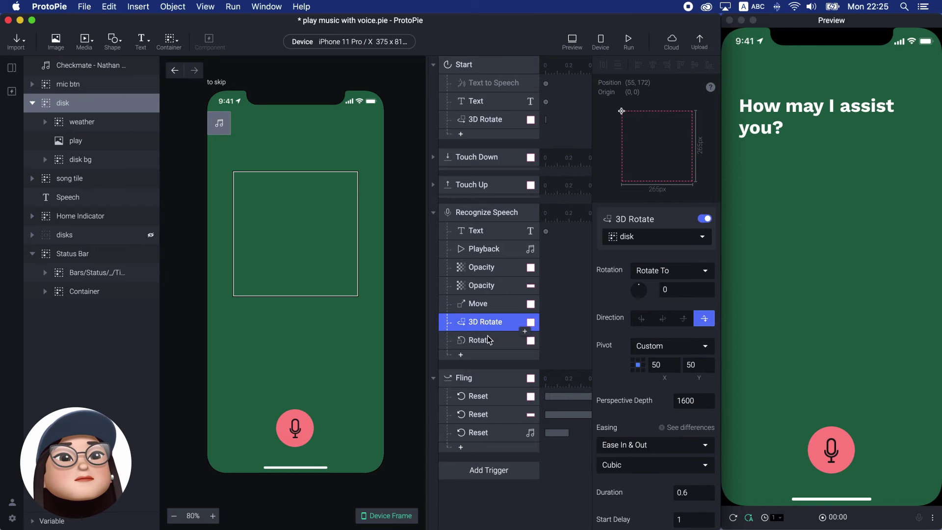
click(487, 341)
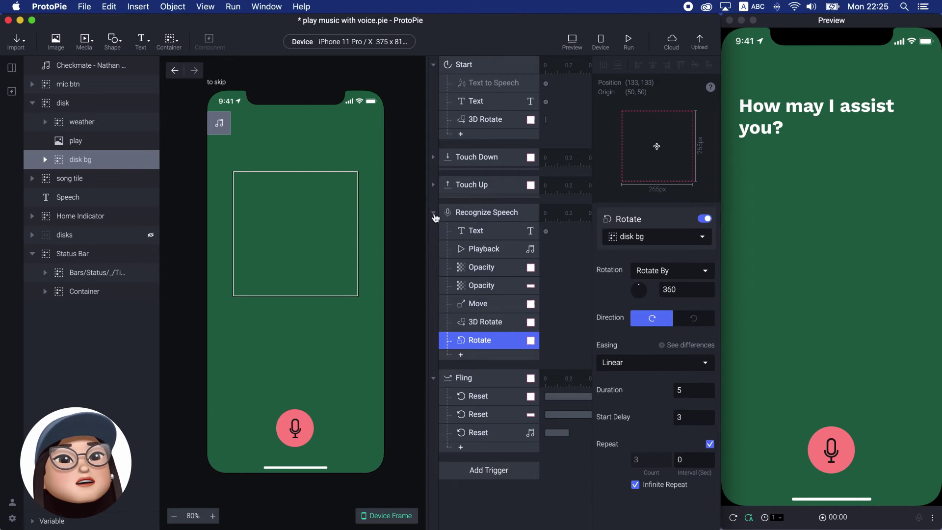
click(434, 213)
click(479, 244)
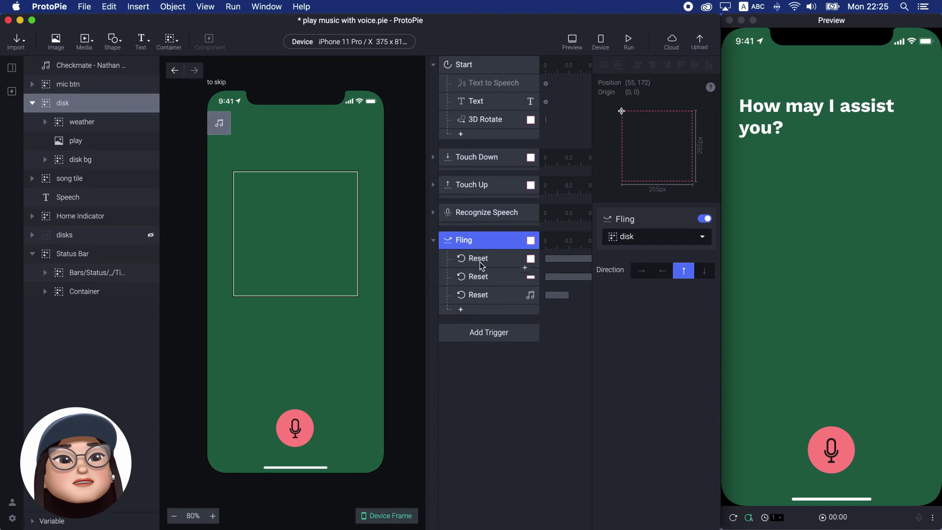
click(477, 261)
click(477, 277)
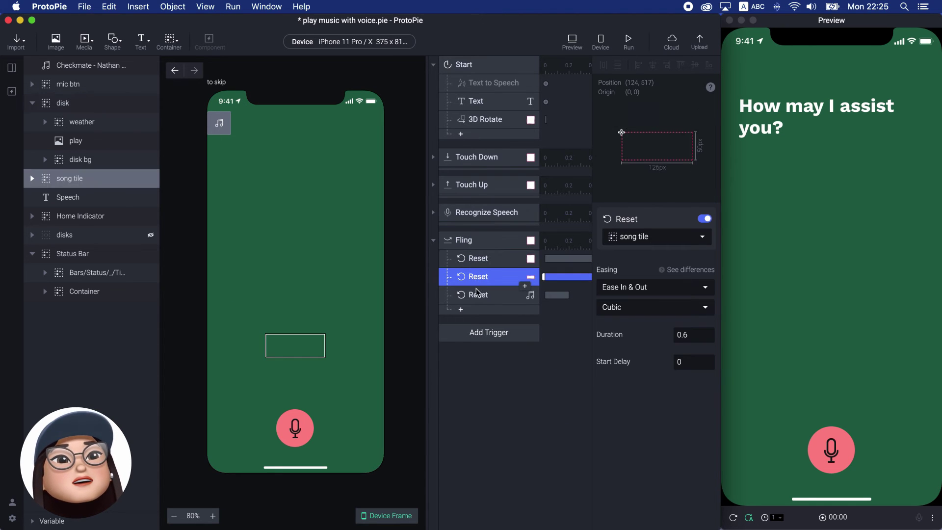
click(478, 298)
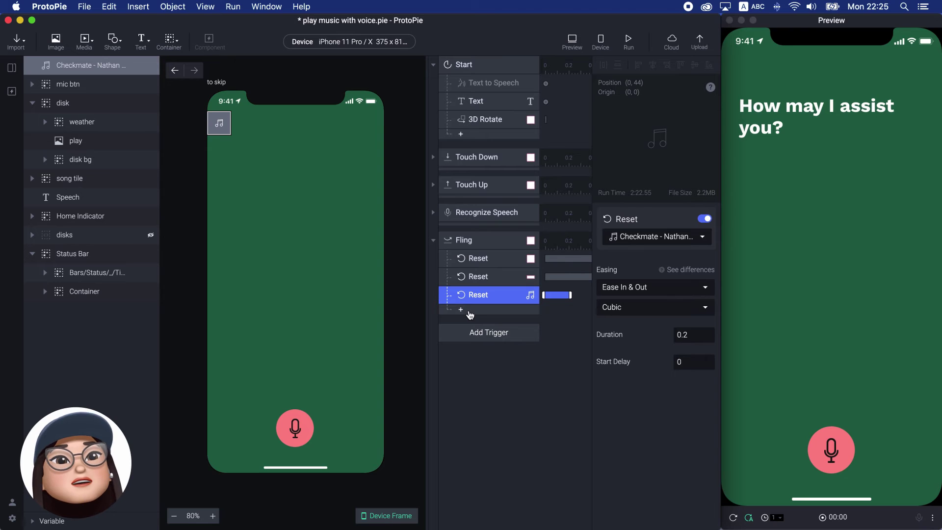
Add a Text to Speech response 'Do you need anything else' to the Fling trigger.
click(461, 310)
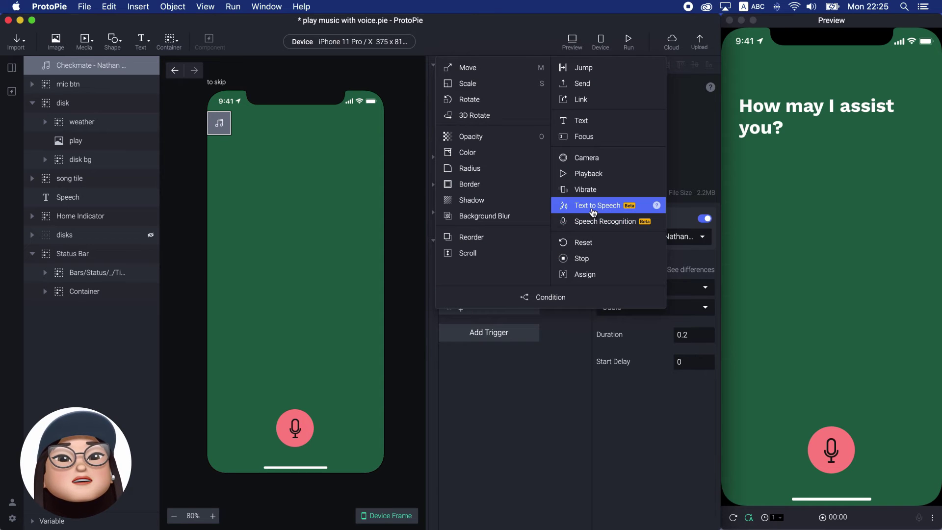
click(593, 206)
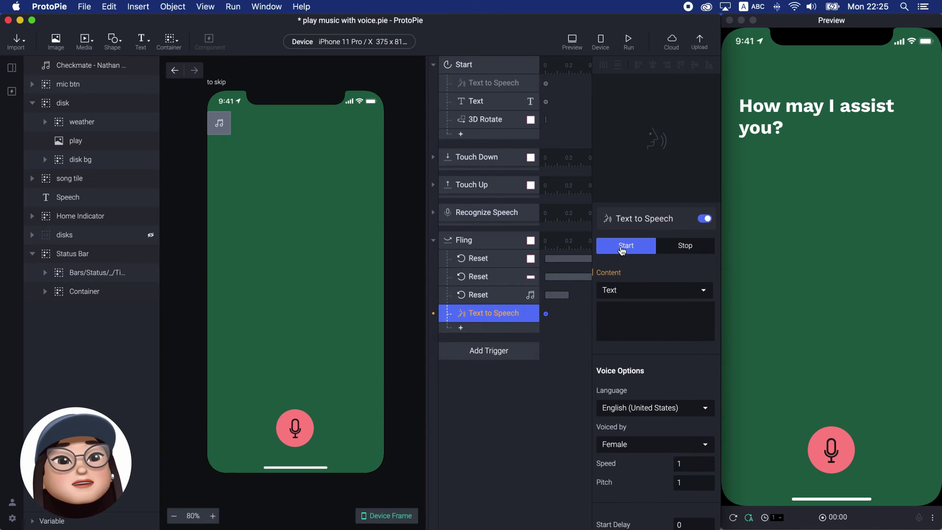
click(613, 325)
text(Do you need anyth)
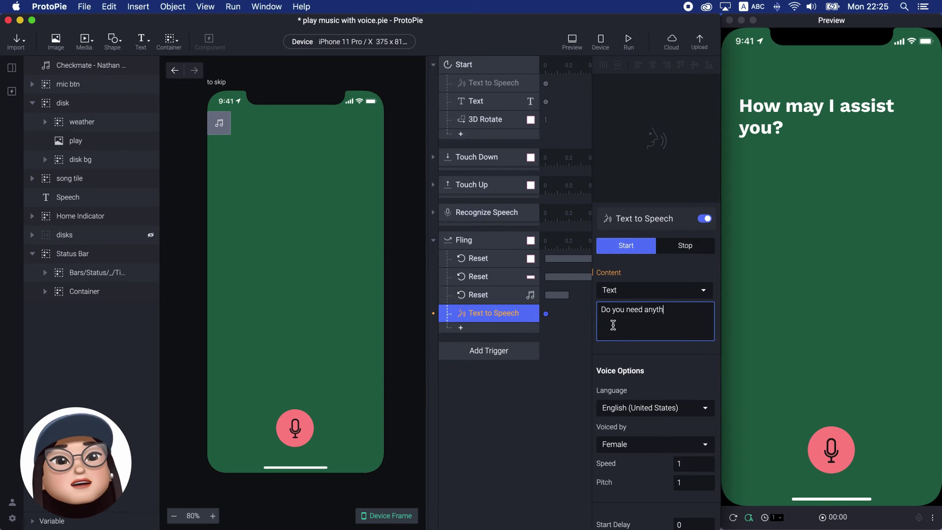
text(ing else)
key(super+a)
key(super+c)
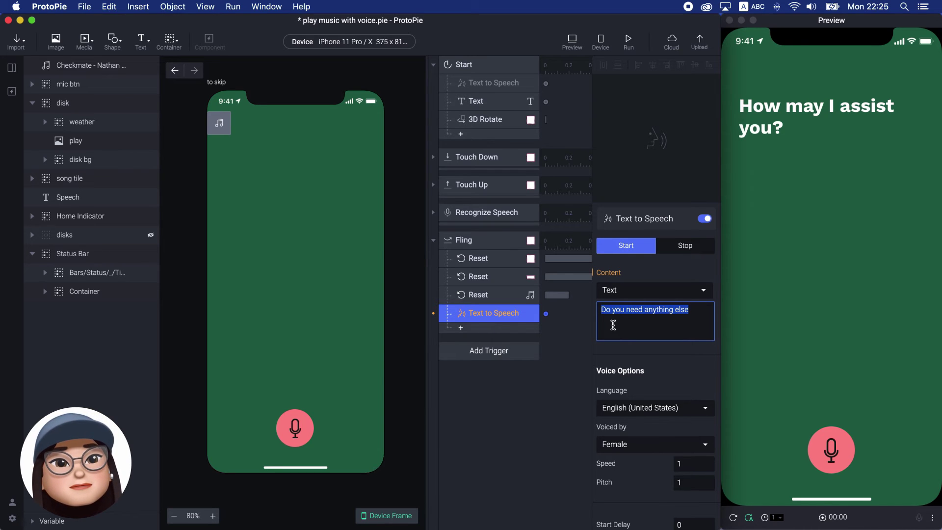
click(483, 310)
Add a Speech-layer Text response with the same question, then select both responses to edit their start delay.
click(472, 327)
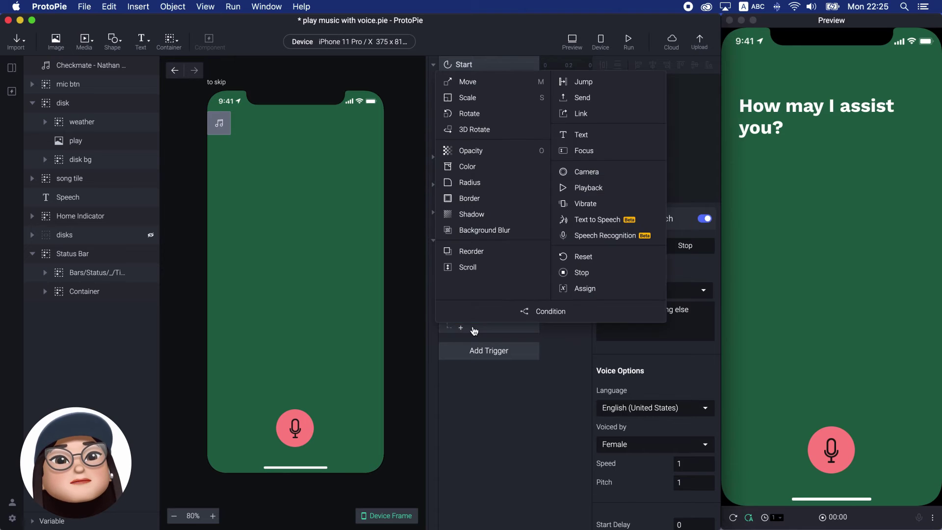
click(630, 141)
click(636, 236)
click(638, 282)
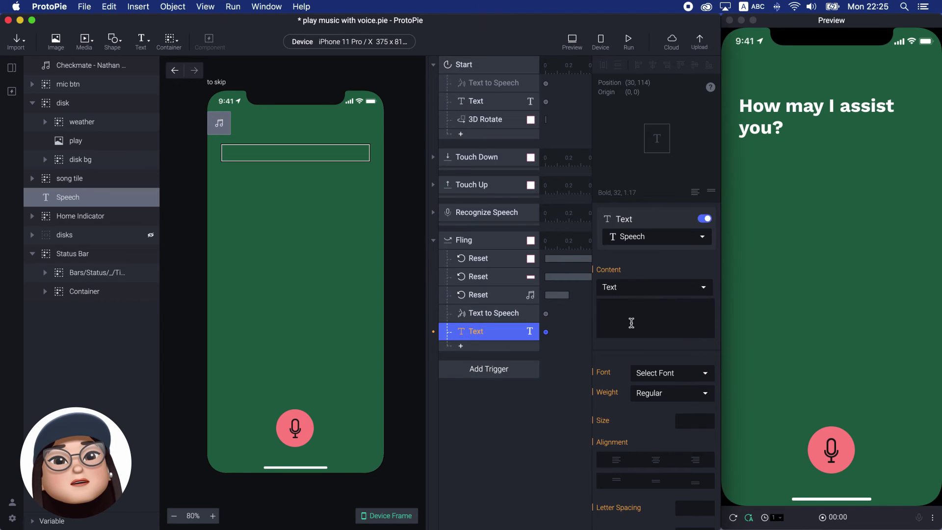
click(631, 323)
key(super+v)
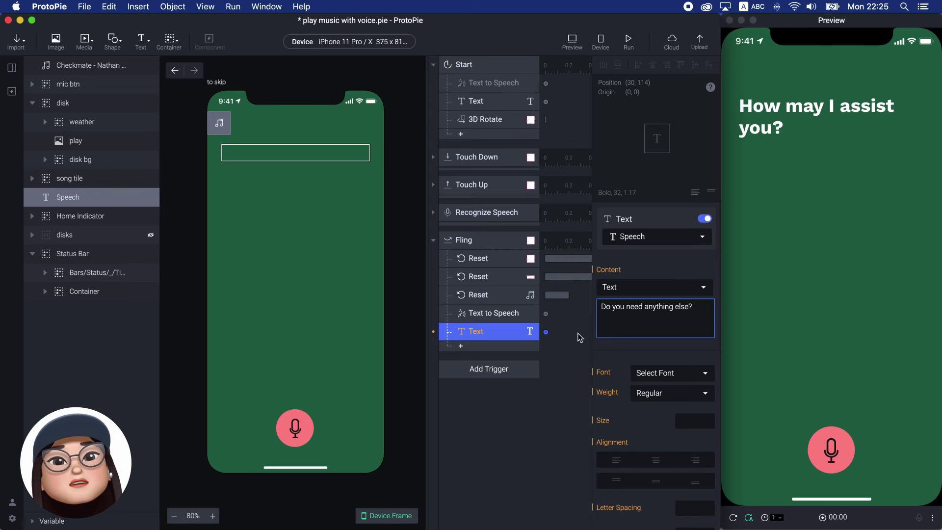
click(558, 342)
shift+click(502, 316)
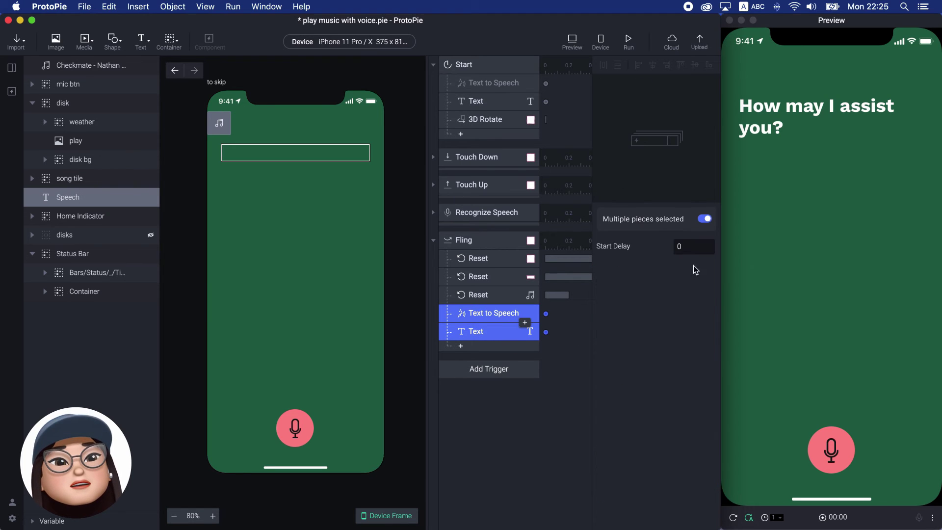
click(686, 246)
Give the Fling's Text to Speech and Text responses a 0.6 start delay and replay the preview.
text(,6)
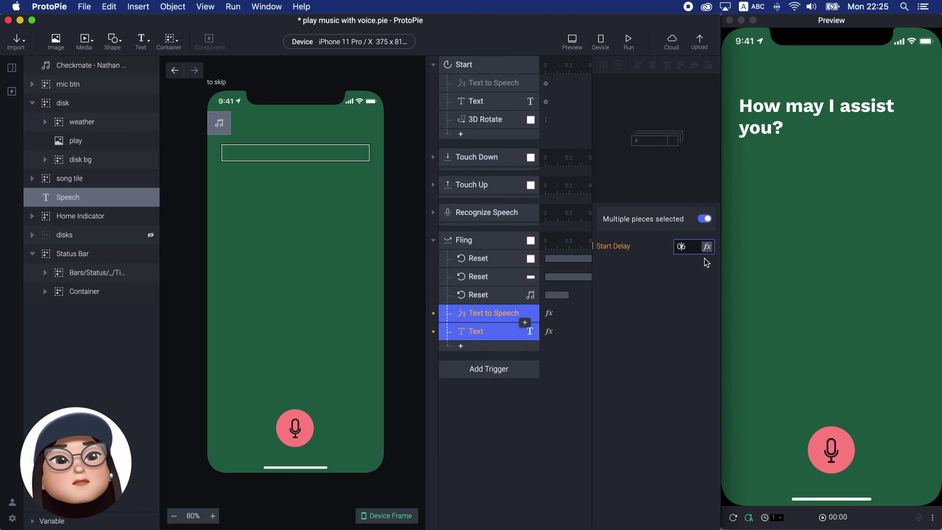
click(675, 278)
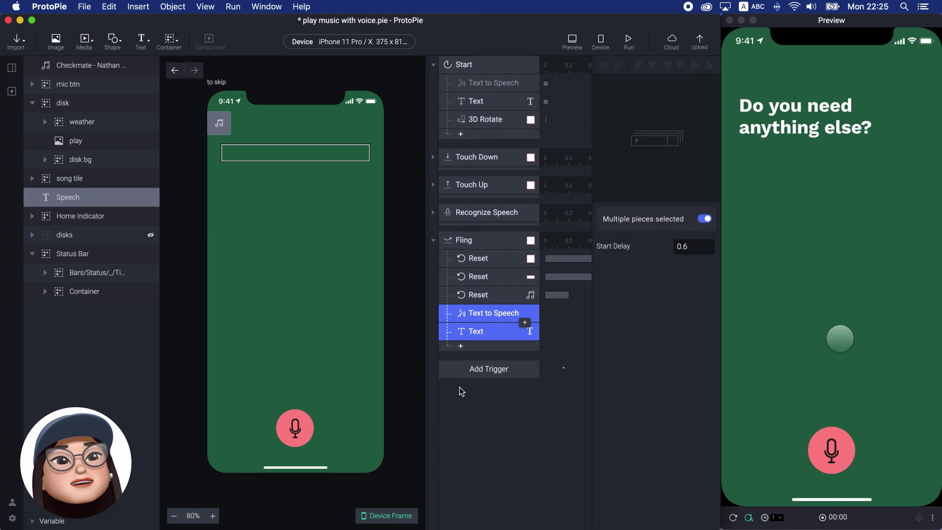
key(super+r)
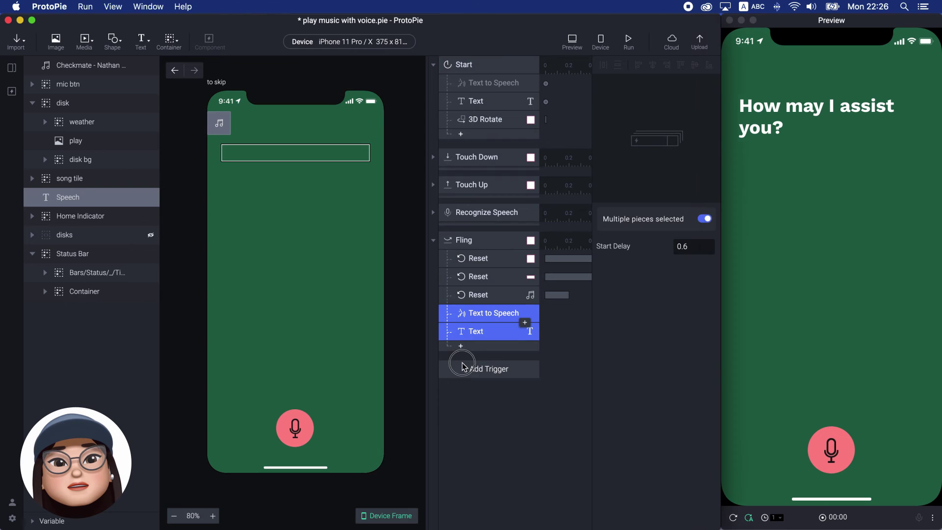
click(464, 369)
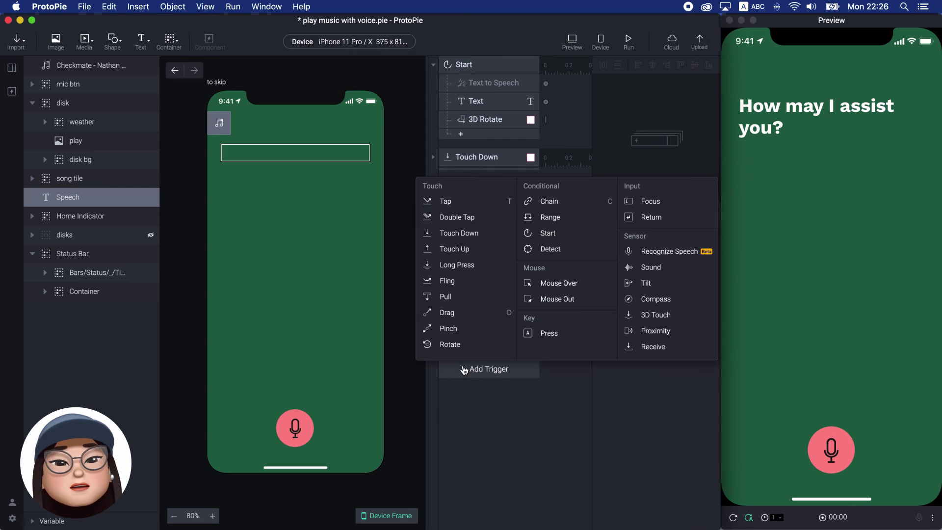
Add a Recognize Speech trigger that fires while speaking on the phrase 'no'.
click(669, 251)
click(646, 307)
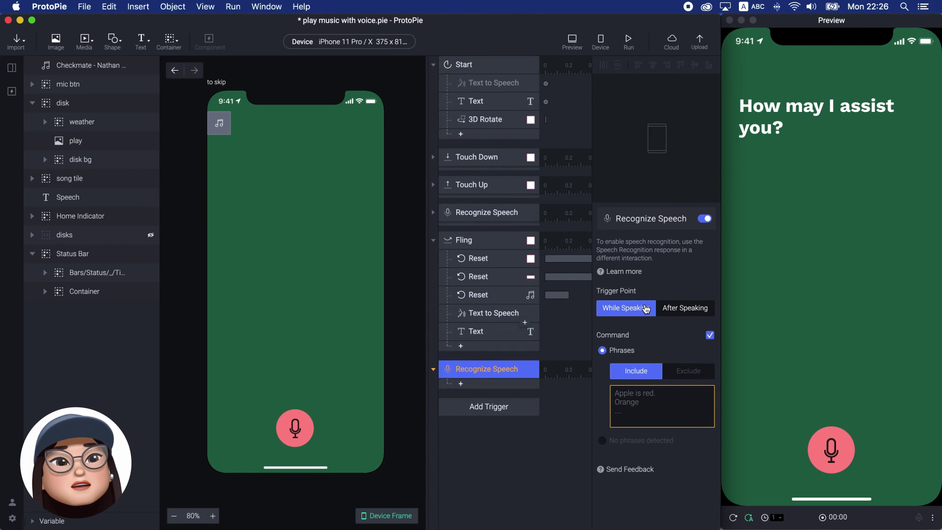
click(651, 409)
text(mo)
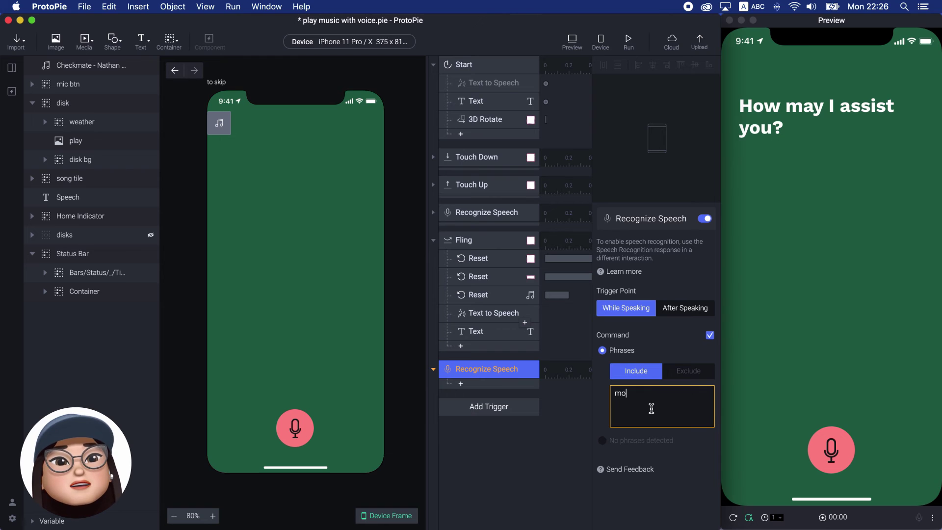
key(BackSpace)
key(BackSpace)
text(no)
click(514, 391)
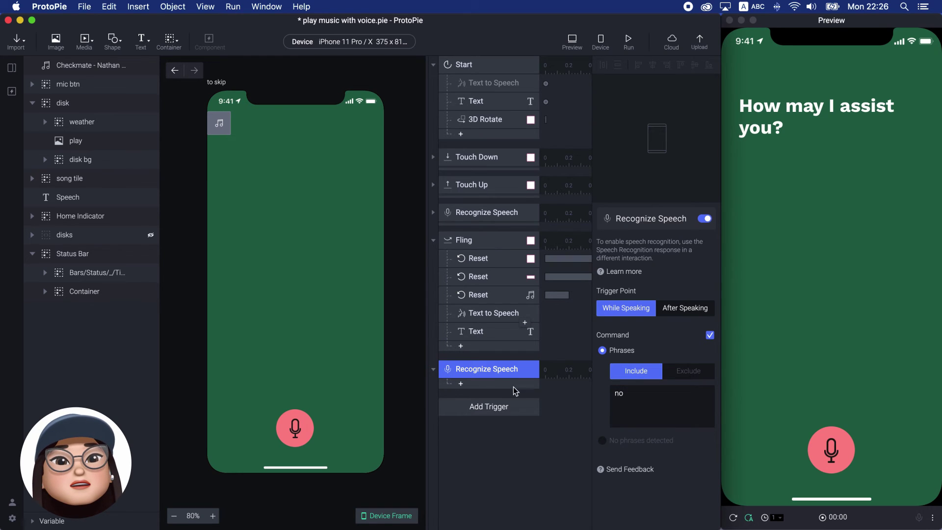
Add a Text response setting the Speech layer to the formula $voiceTranscript.
click(460, 384)
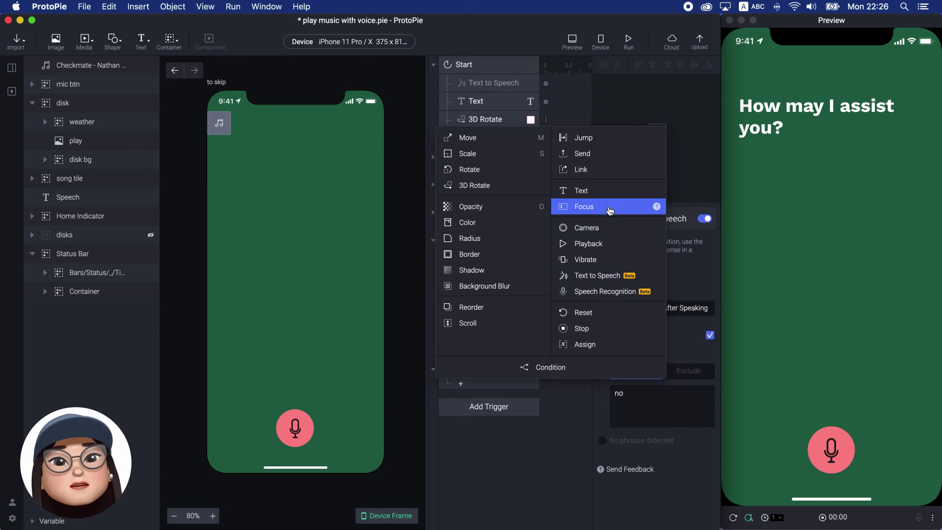
click(604, 191)
click(622, 238)
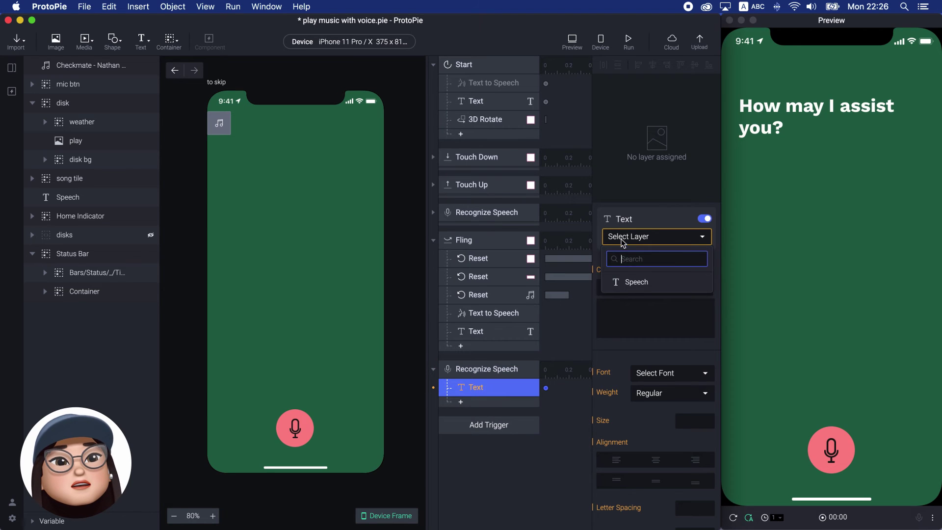
click(625, 282)
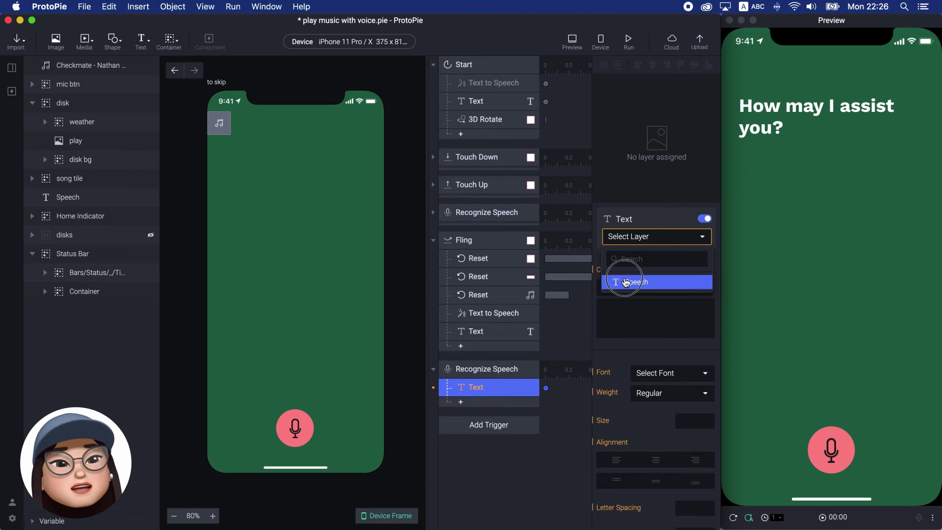
click(638, 301)
click(705, 288)
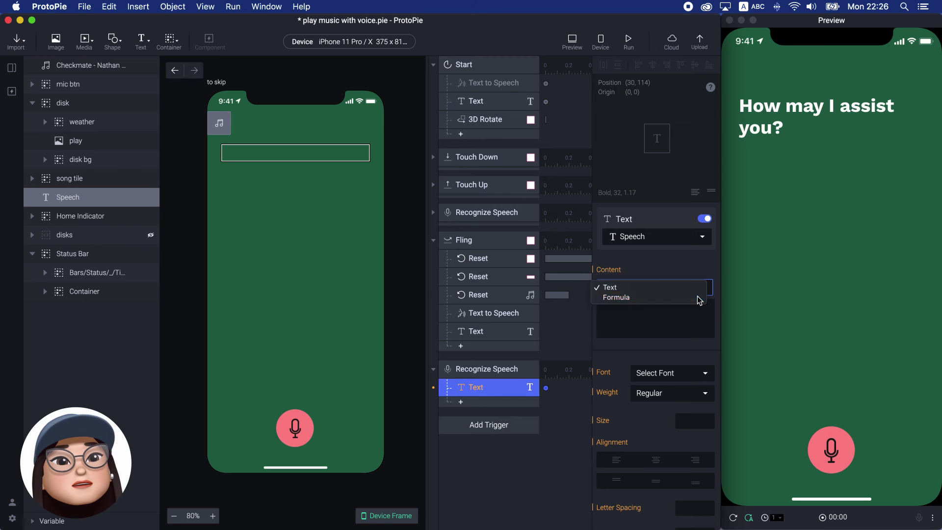
click(653, 297)
text($v)
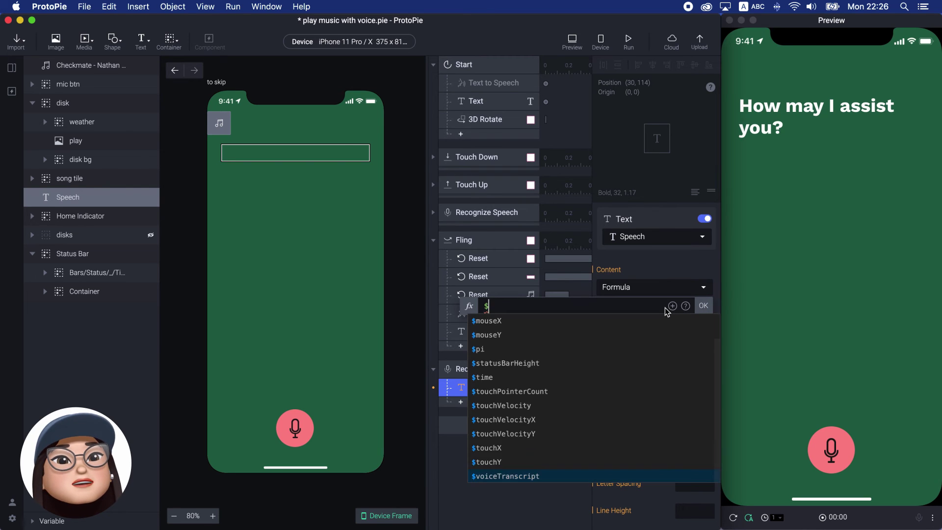
key(Return)
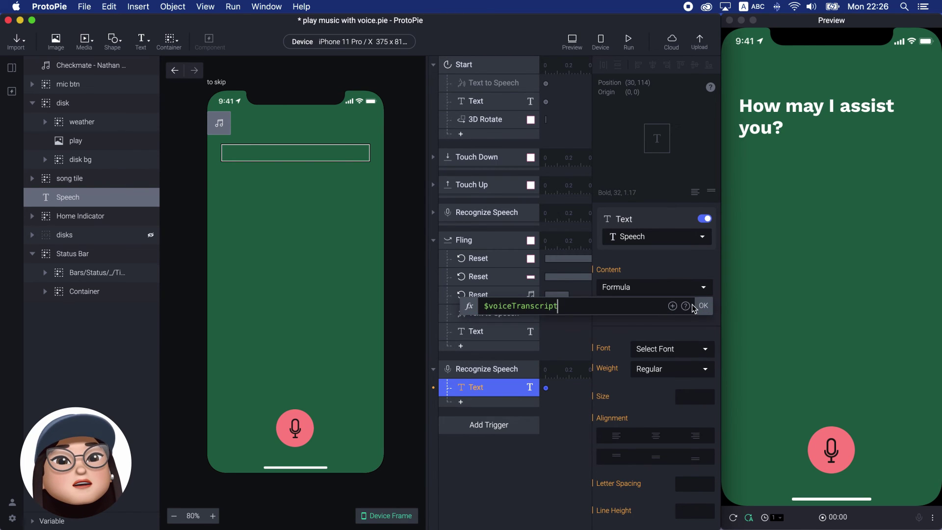
click(703, 305)
click(494, 316)
Copy the Fling's Text to Speech and Text responses into the 'no' Recognize Speech trigger.
shift+click(486, 331)
key(super+c)
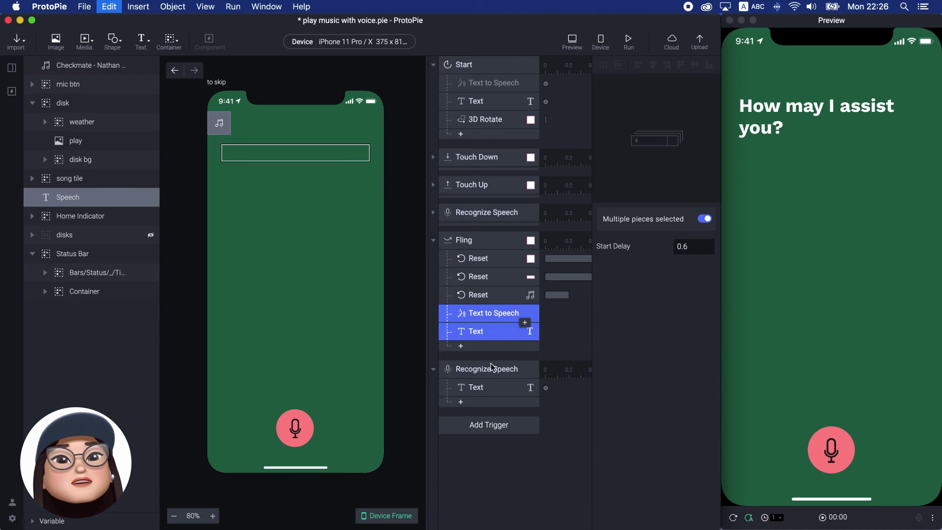
click(488, 368)
key(super+v)
drag(496, 390, 487, 439)
Change the pasted Text to Speech content to 'Okay have a nice day'.
click(487, 406)
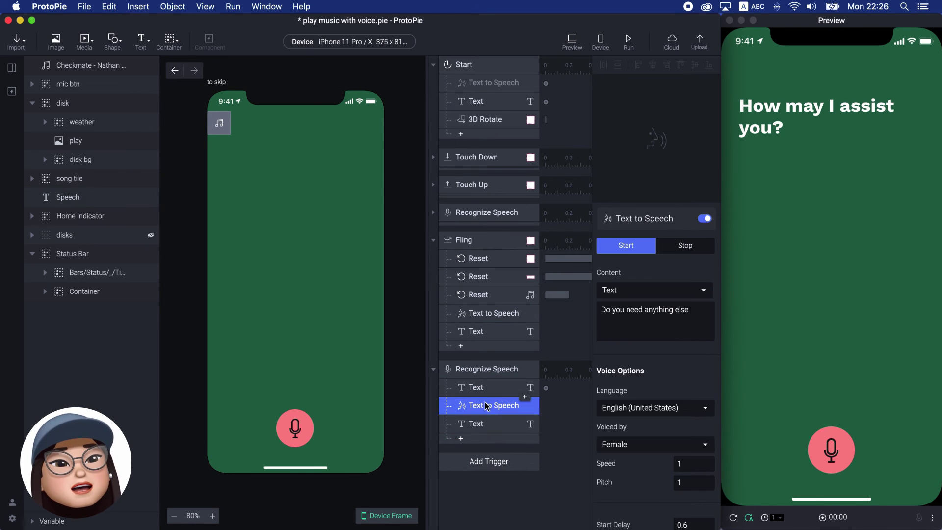
click(646, 315)
key(super+a)
text(O)
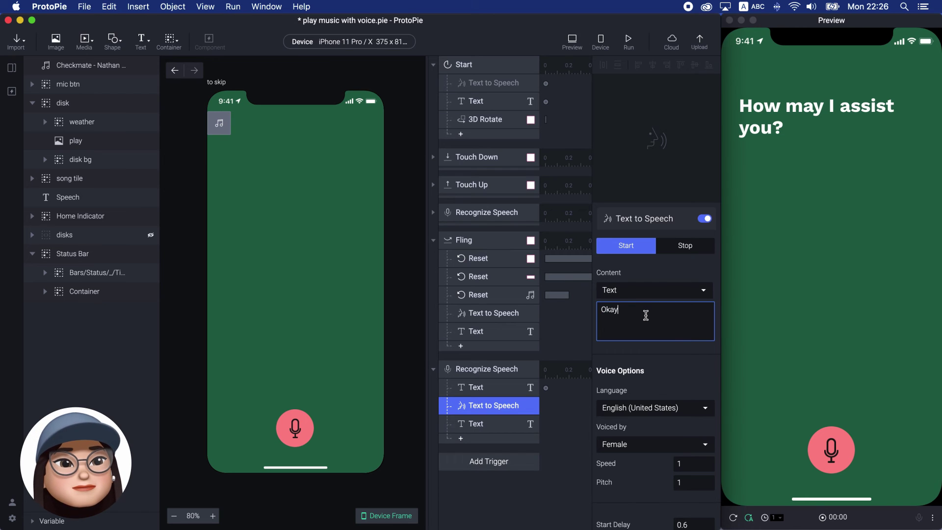
text(kay have a n)
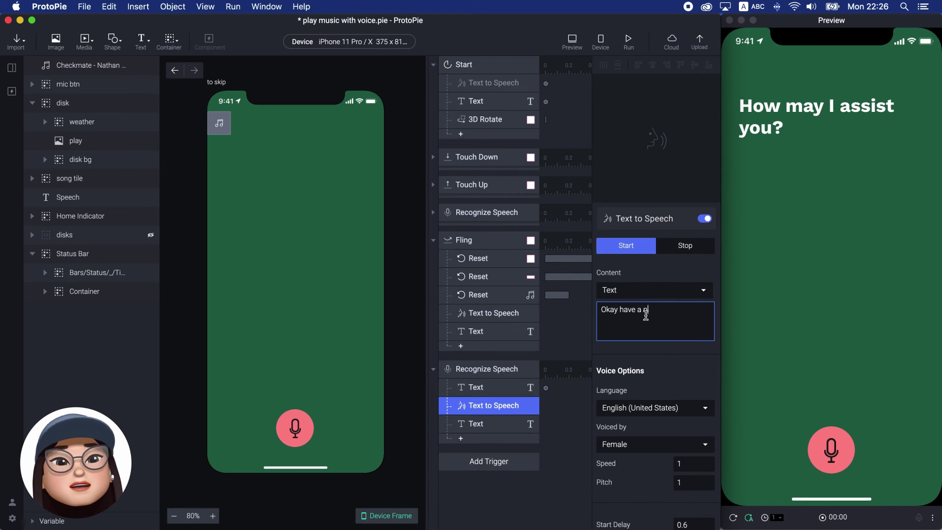
text(ice day)
key(super+a)
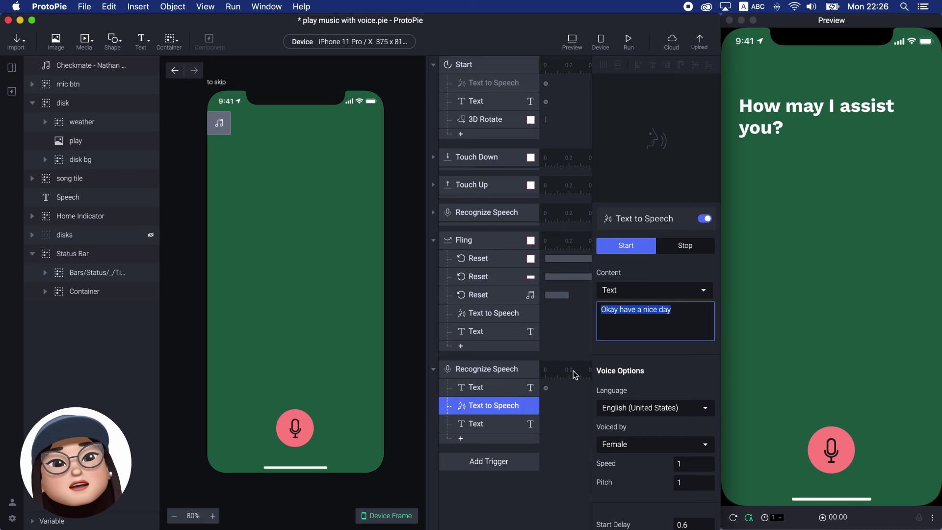
key(super+c)
Set the pasted Text response's content to 'Okay have a nice day'.
click(476, 423)
click(651, 315)
key(super+a)
key(super+v)
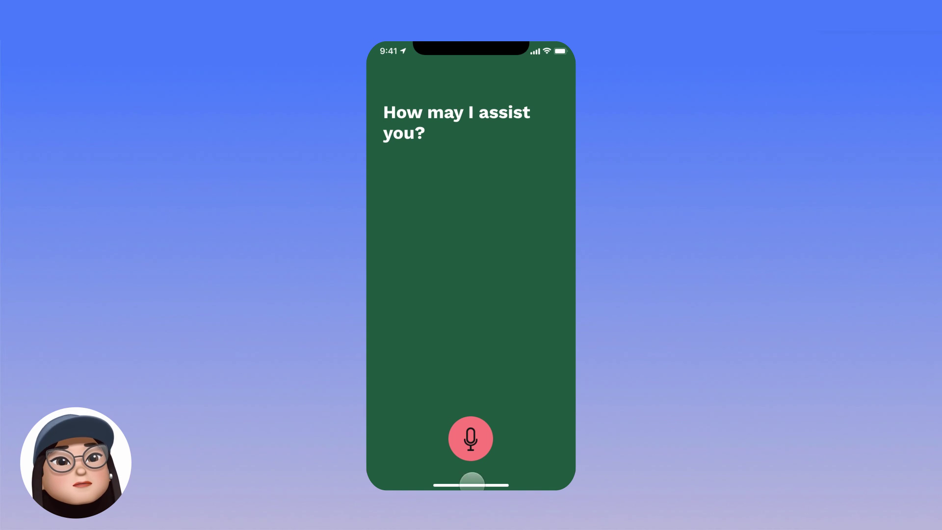
Test the conversation: request music by mic, fling the disk away, then answer 'no'.
click(472, 443)
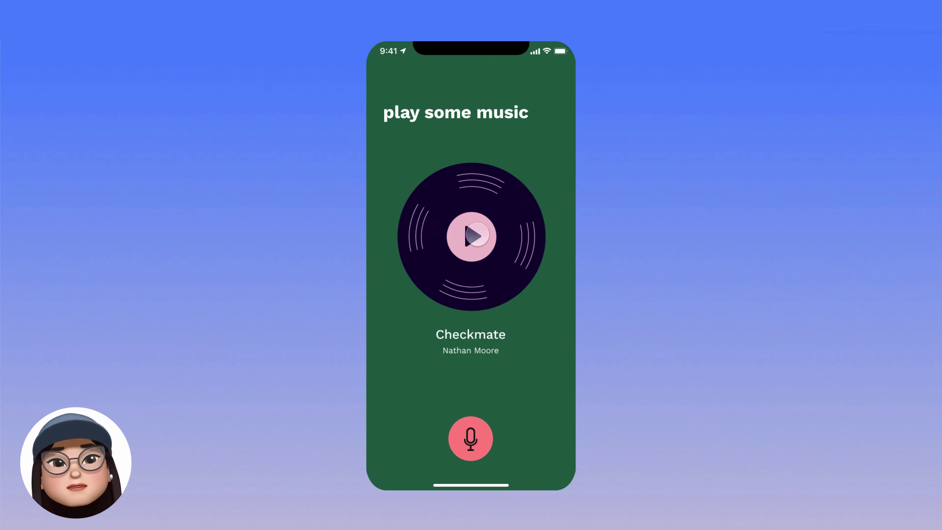
click(473, 236)
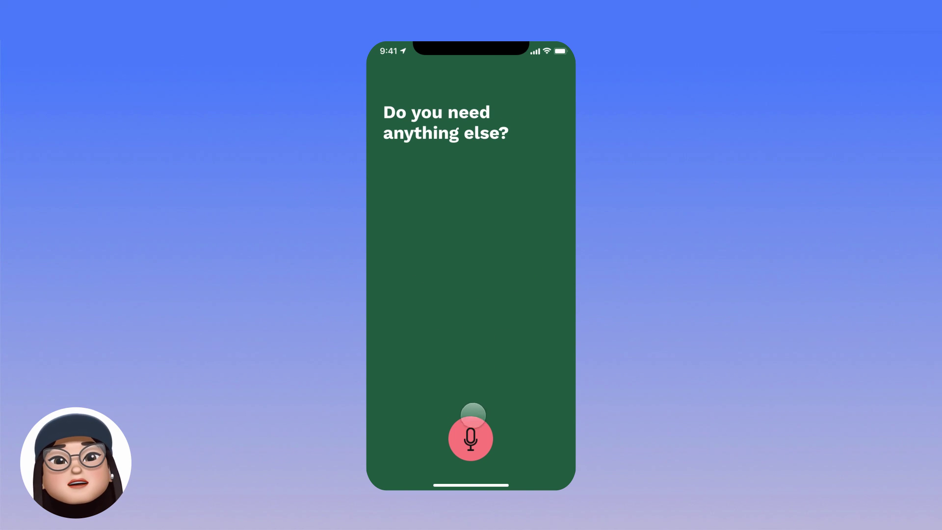
click(470, 438)
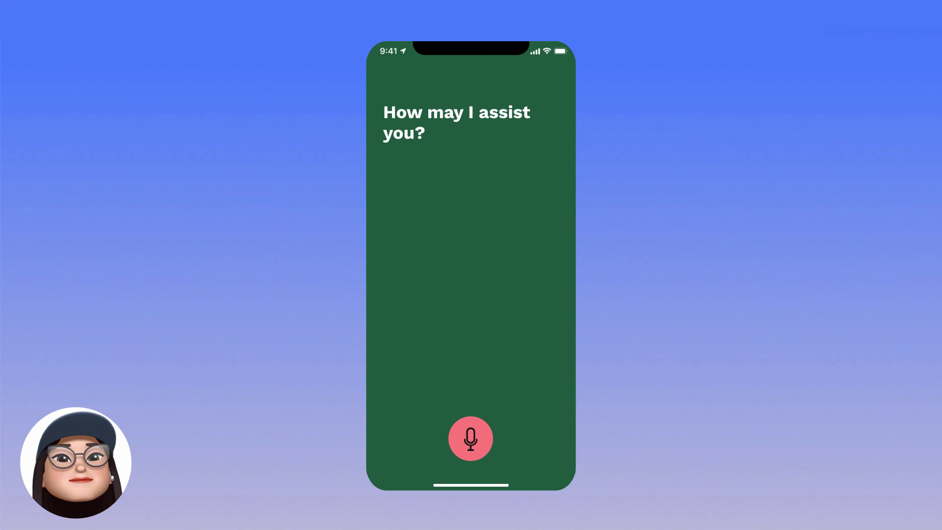
click(472, 443)
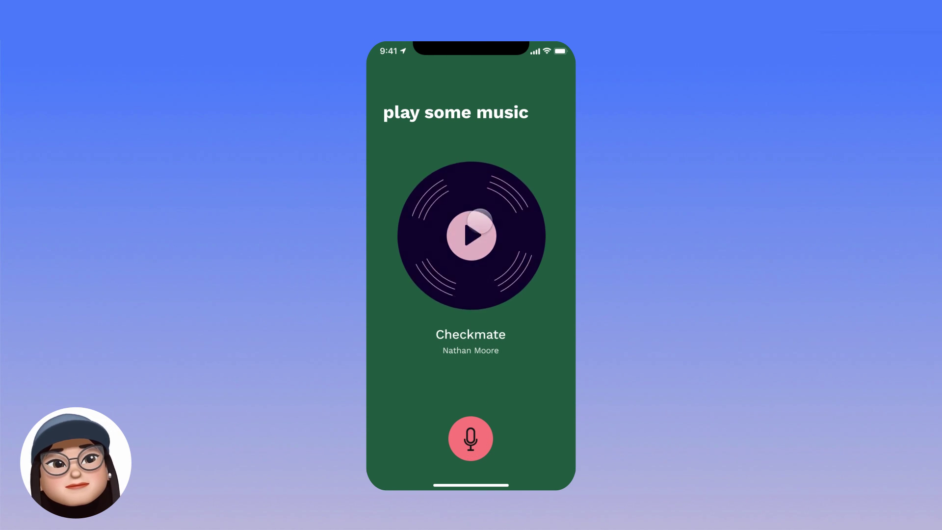
click(471, 438)
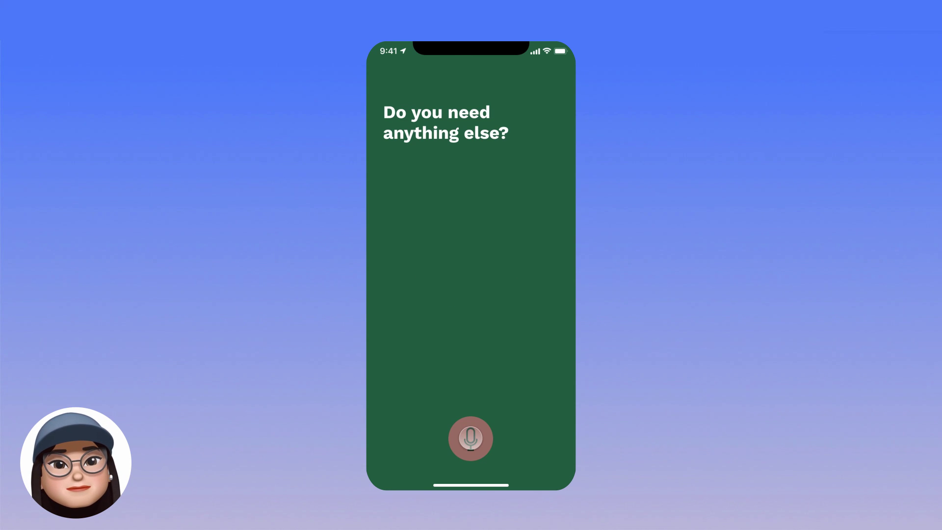